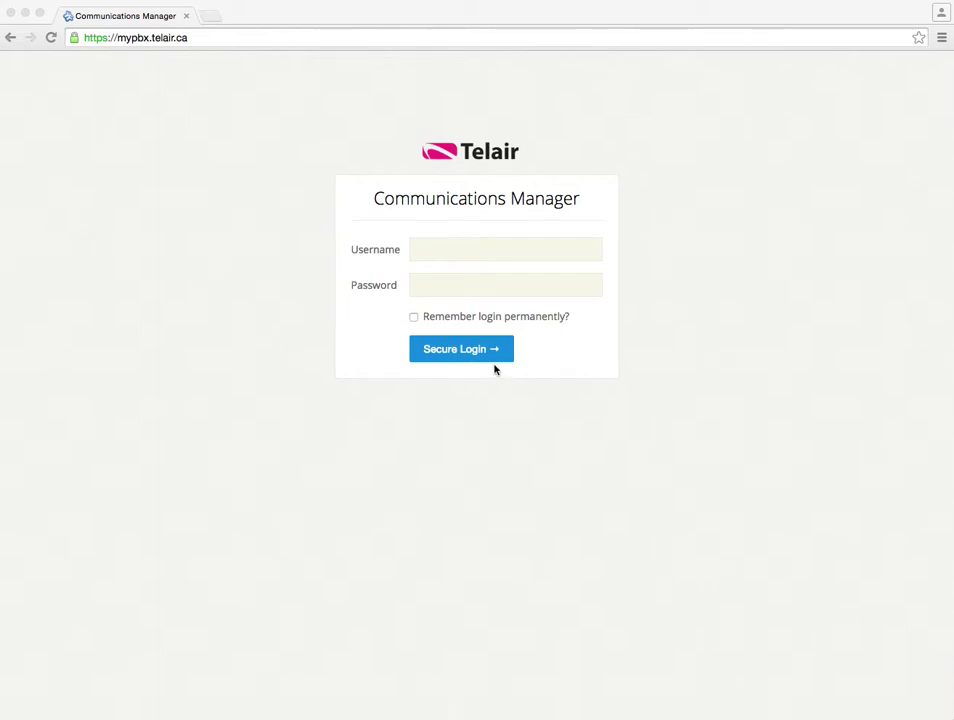
Log in to Communications Manager with the username telair_demo and the account password
left_click(460, 249)
type("tel")
key("Down")
key("Tab")
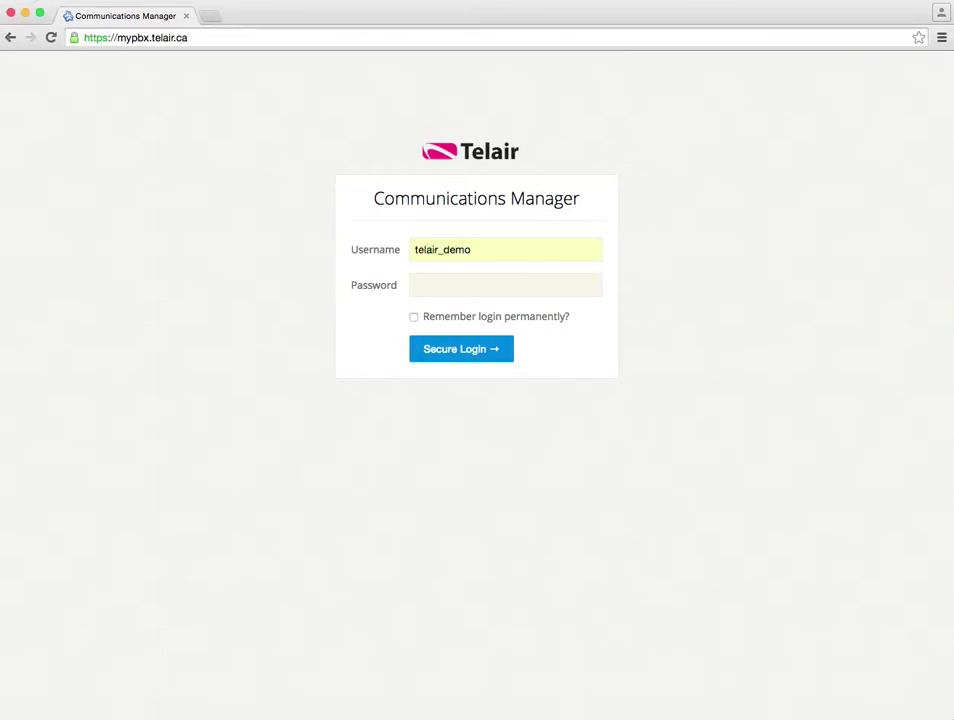
type("********")
left_click(456, 352)
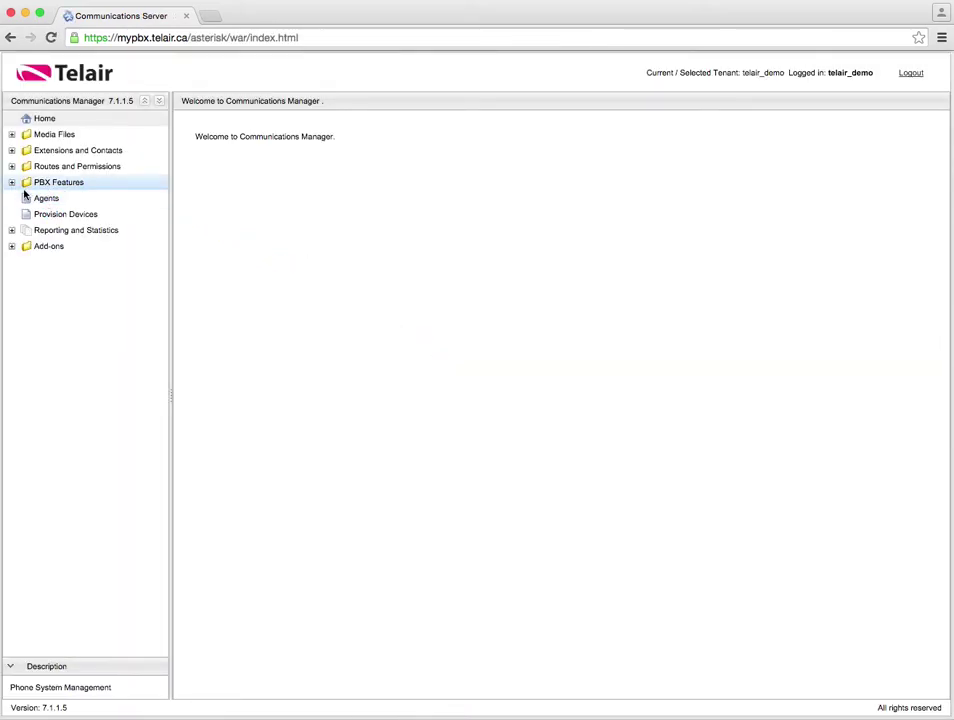
Open the regular-hours main company menu from the auto attendant voice menus, review its announcement settings, and close it without saving
left_click(11, 183)
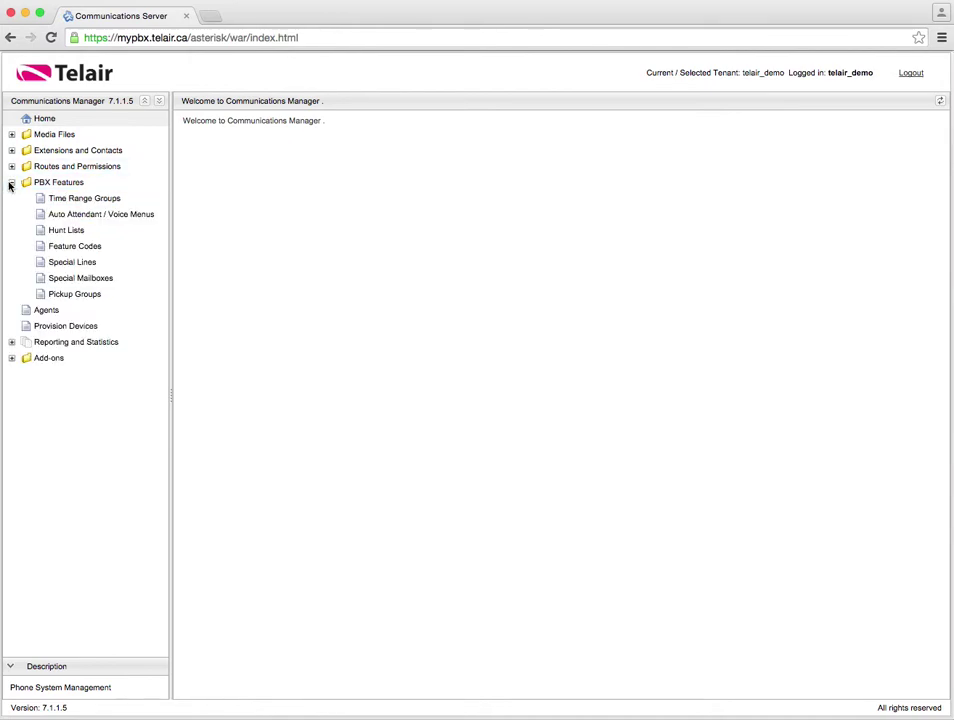
left_click(84, 216)
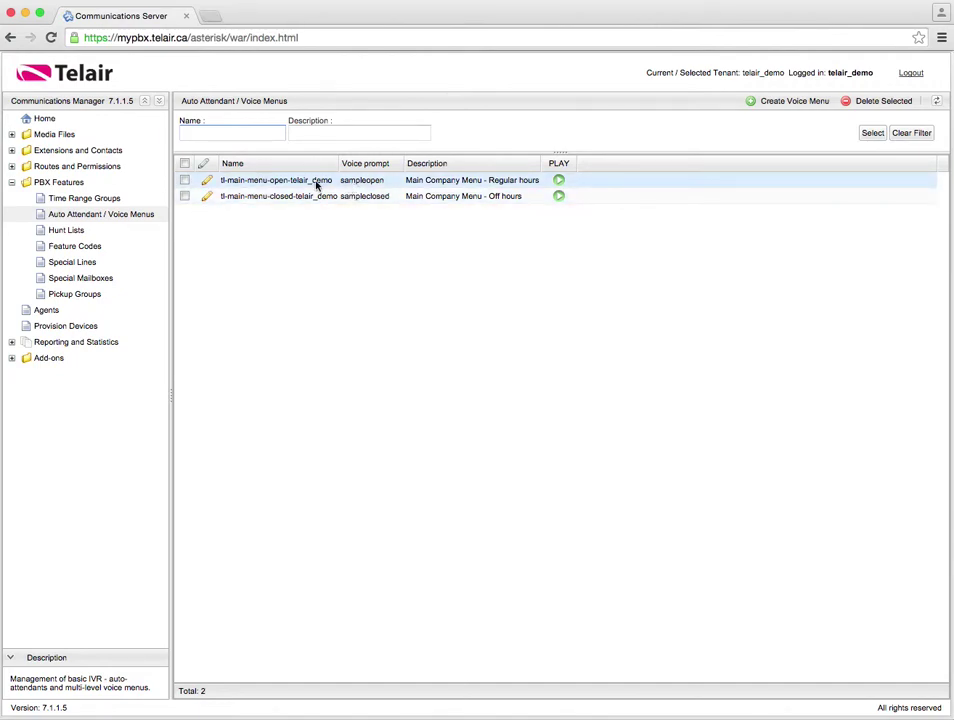
left_click(206, 180)
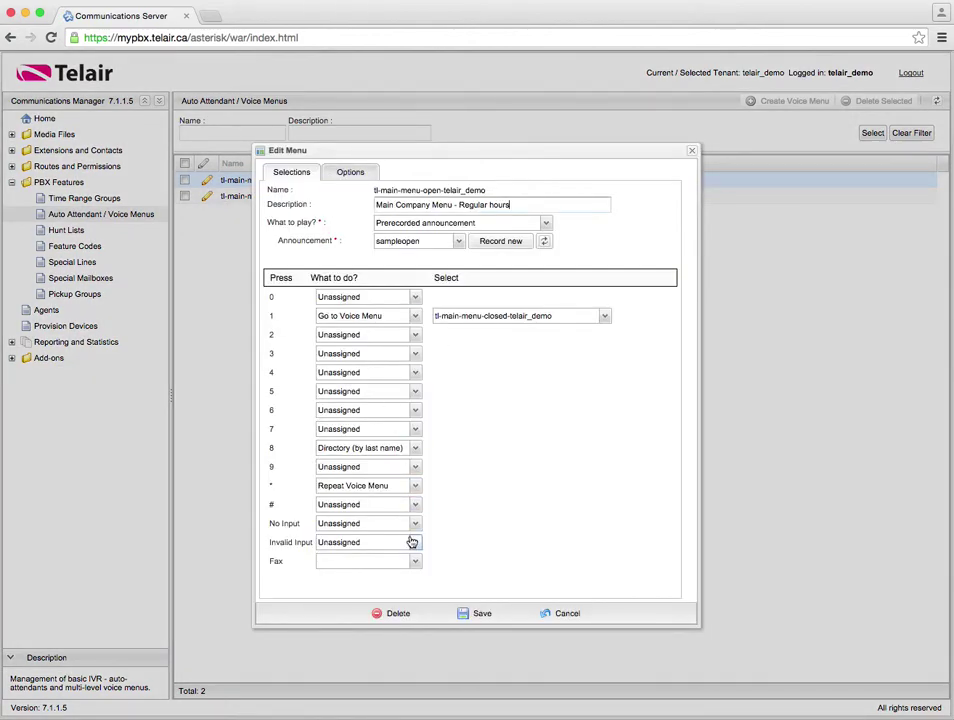
left_click(435, 226)
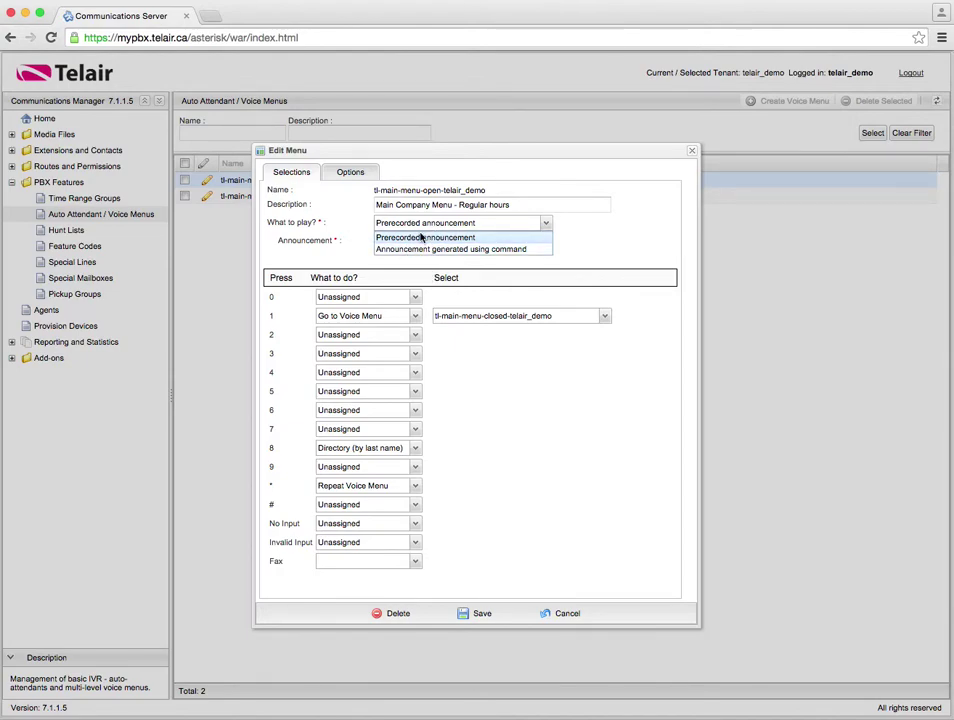
left_click(424, 238)
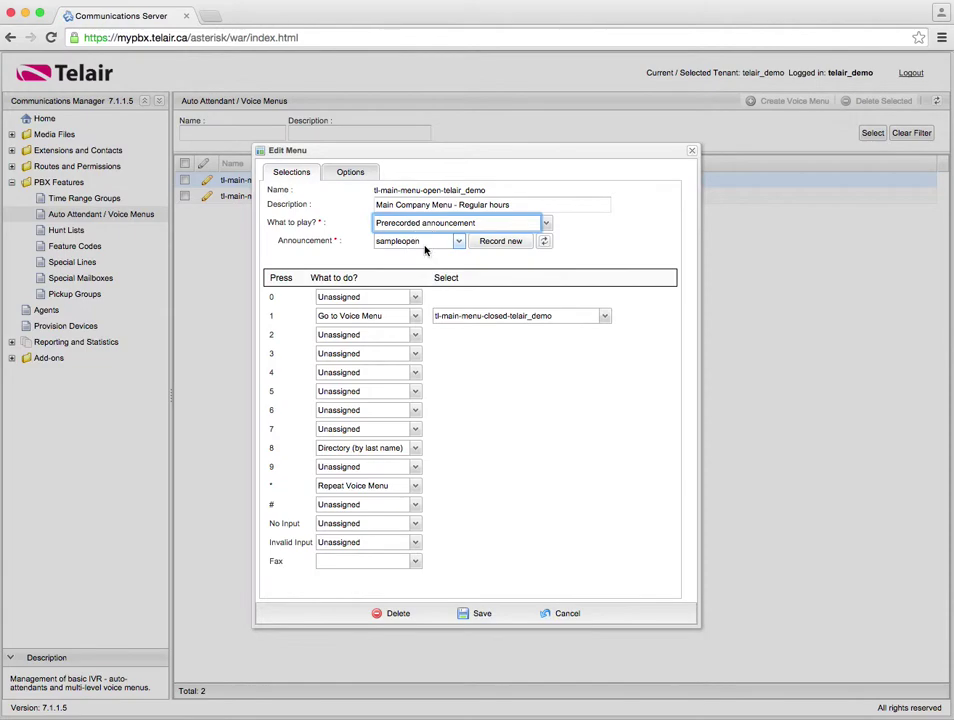
left_click(426, 244)
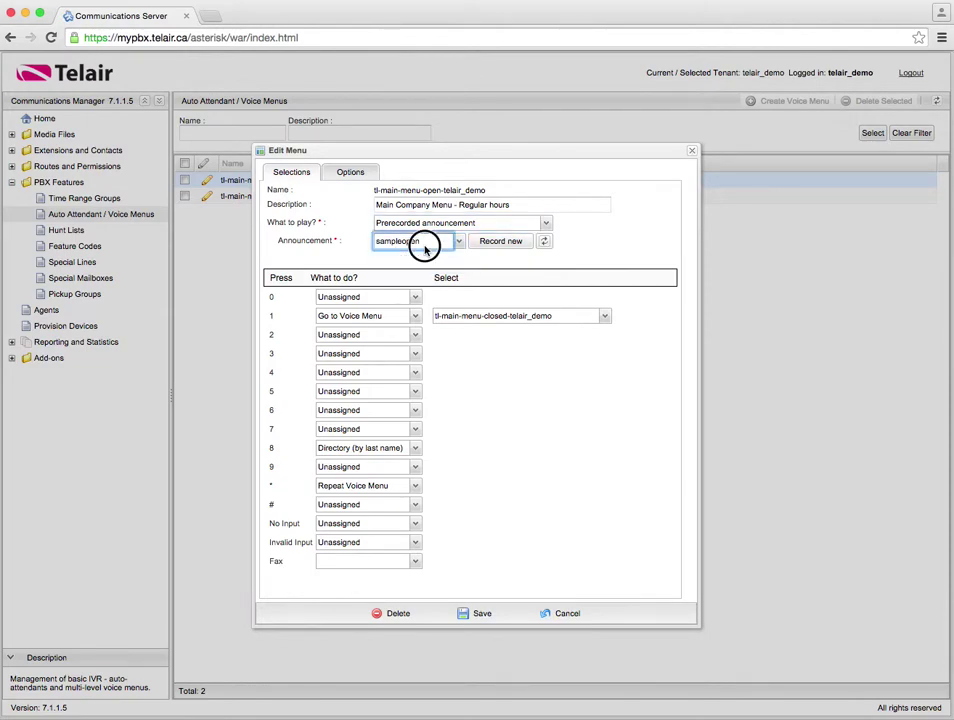
left_click(564, 613)
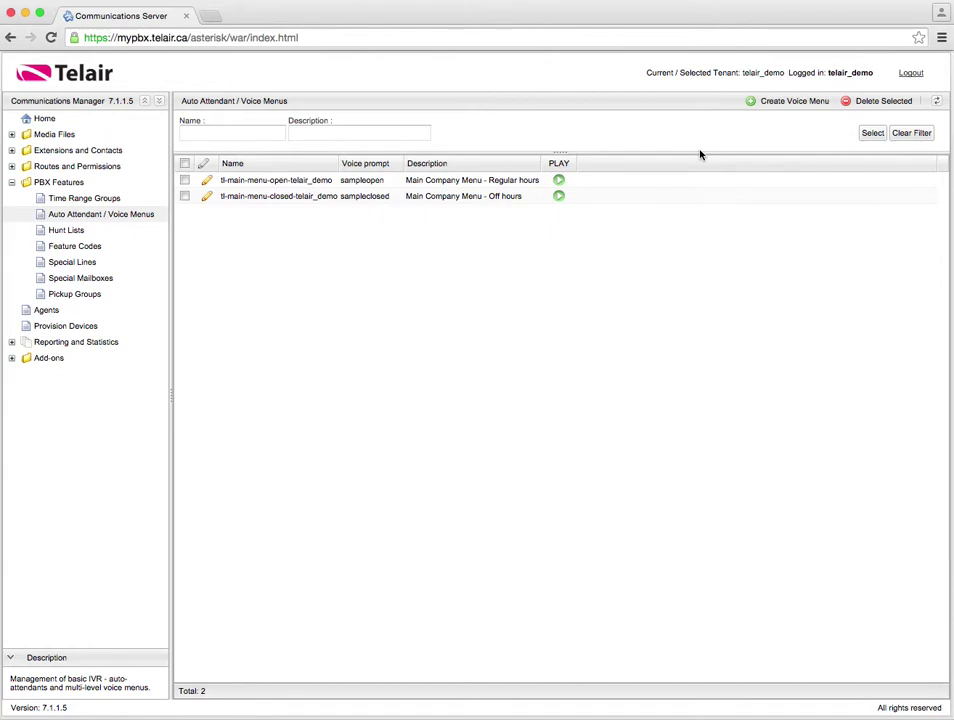
Create a voice menu named new-open with the description "This is the auto attendant greeting"
left_click(806, 101)
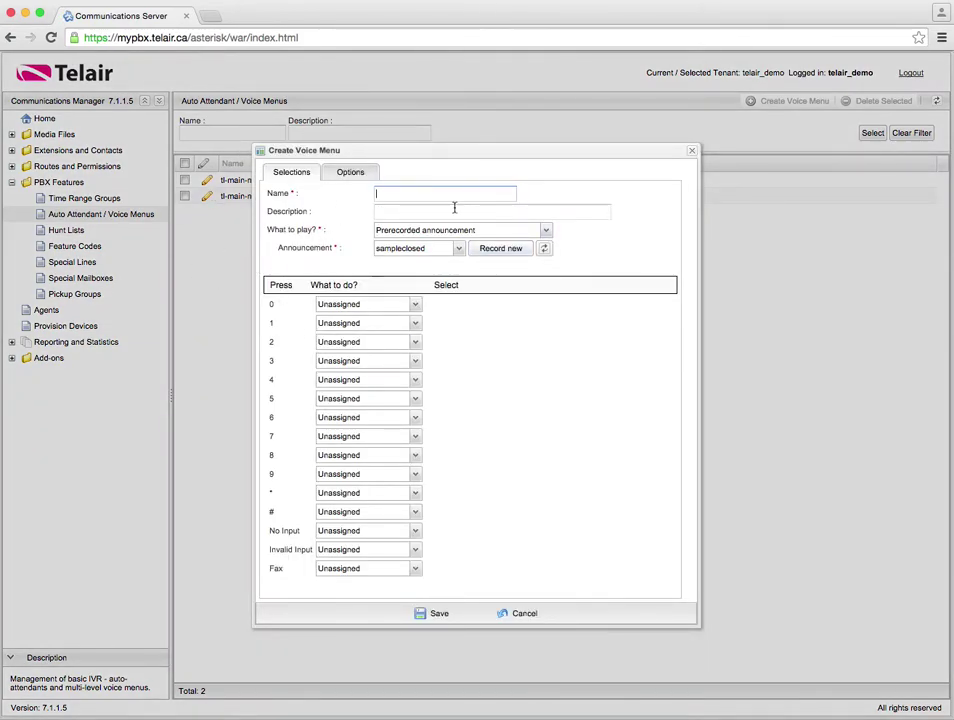
type("new-open")
left_click(377, 211)
type("This is th")
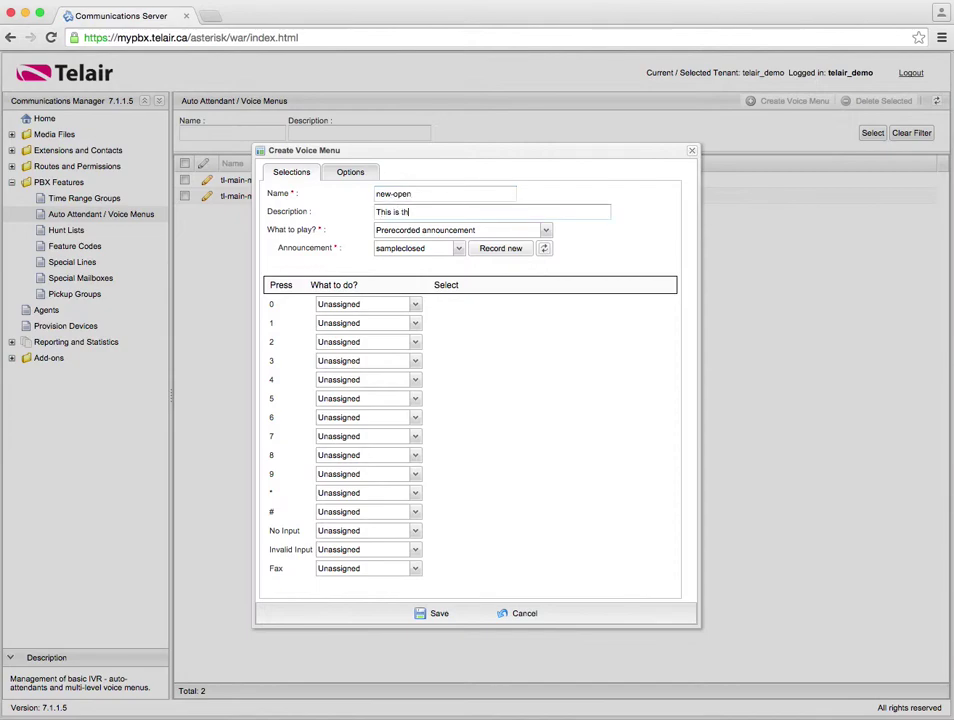
type("e auto attendant greeting")
Try "Announcement generated using command" as what the new menu plays, and return it to "Prerecorded announcement"
left_click(405, 231)
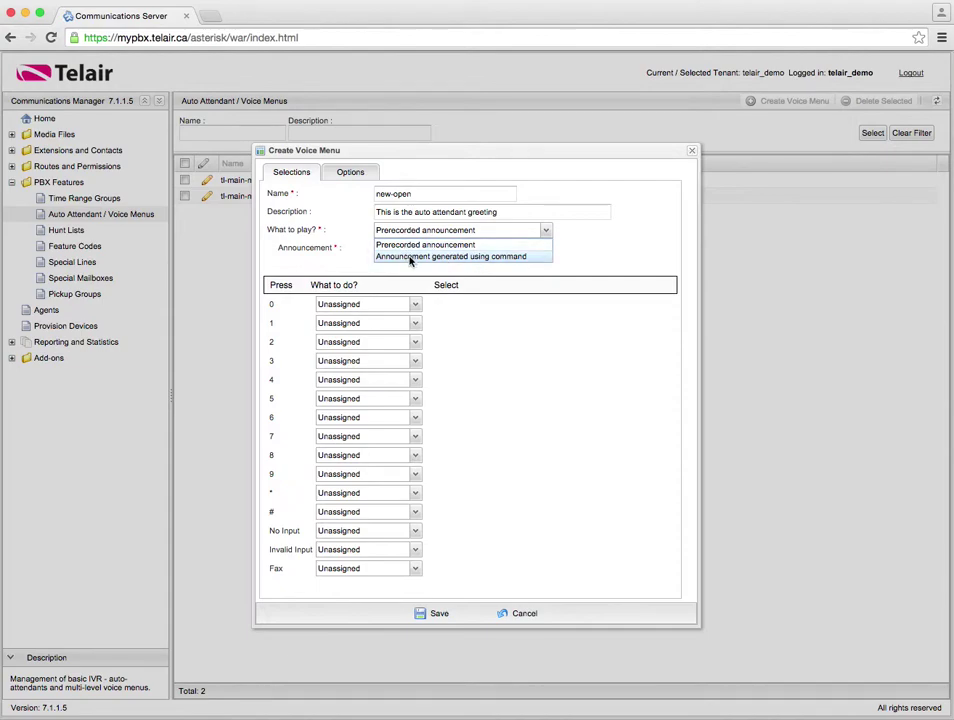
left_click(410, 257)
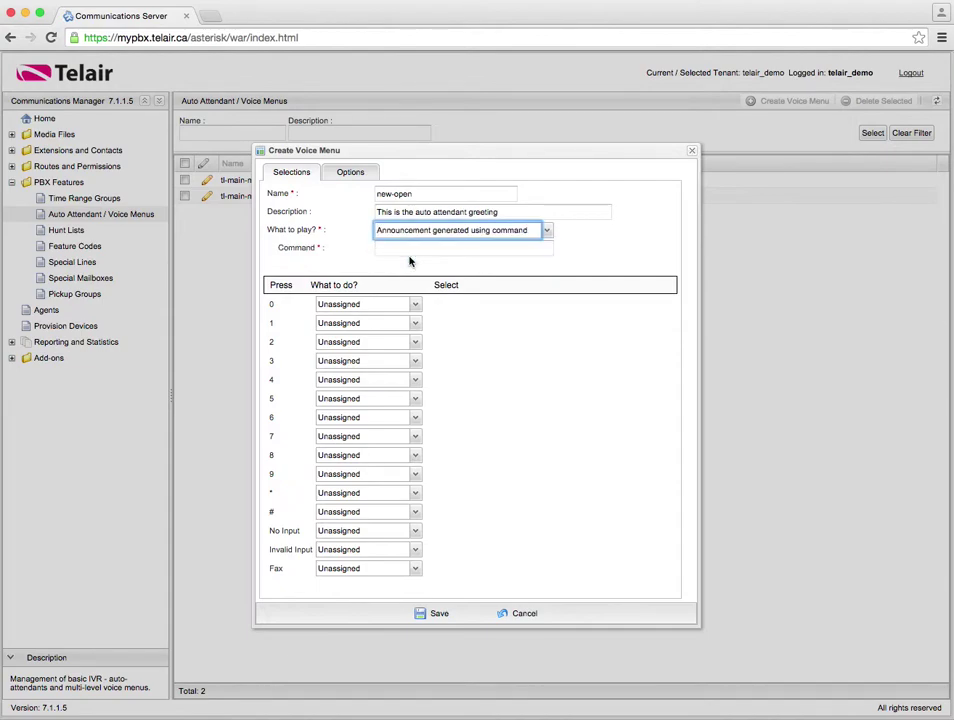
left_click(401, 233)
left_click(403, 244)
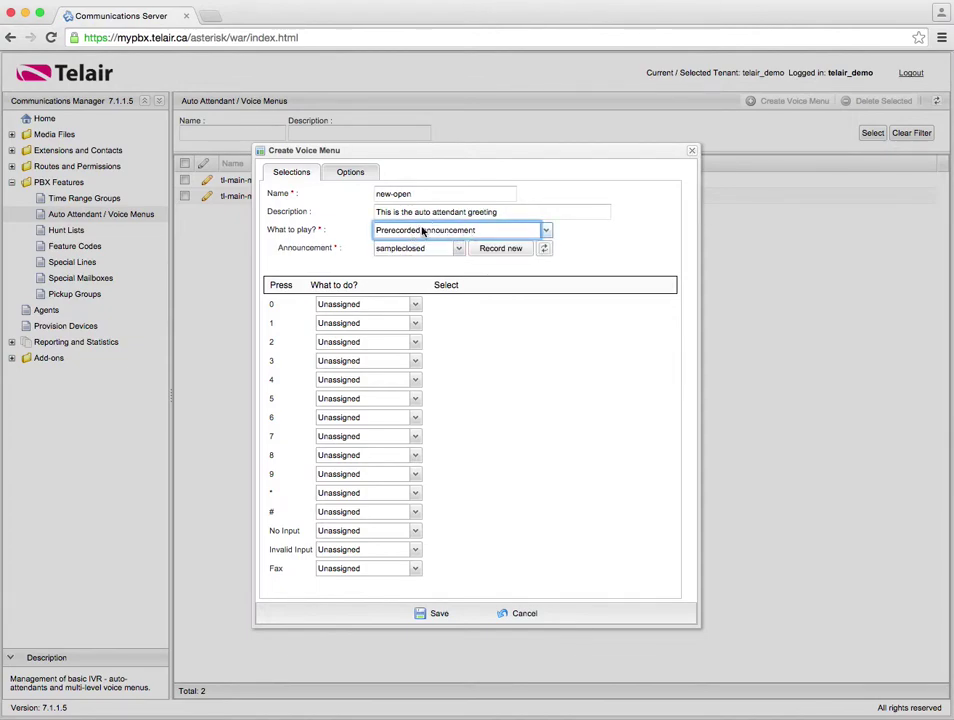
Review the available announcements and the file upload choice for recording a new voice prompt, cancelling the file selection
left_click(400, 249)
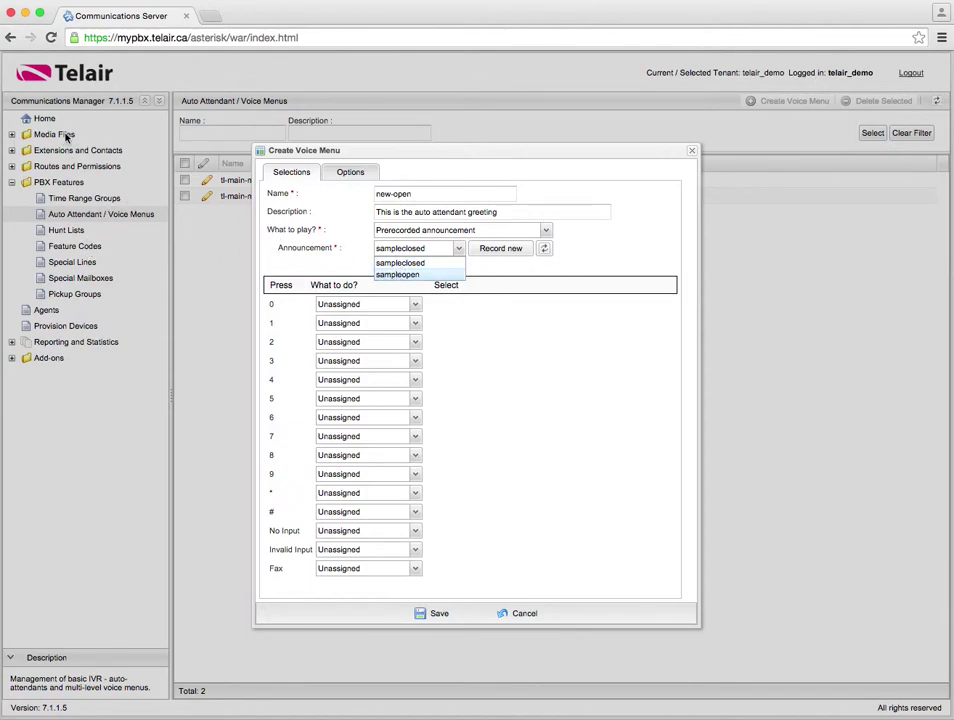
left_click(415, 248)
left_click(512, 252)
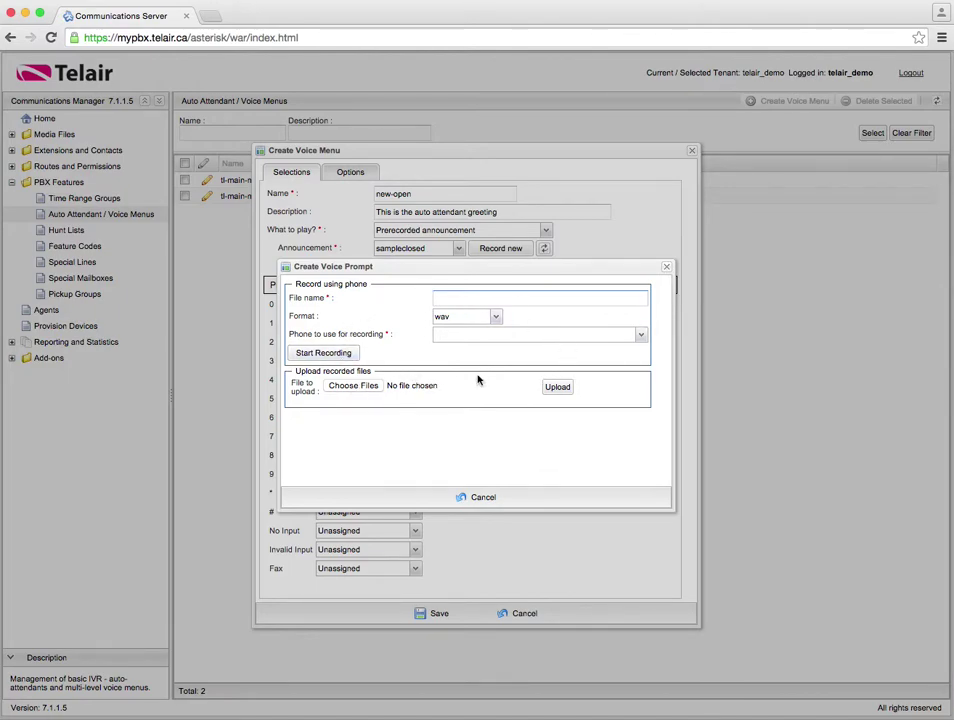
left_click(370, 387)
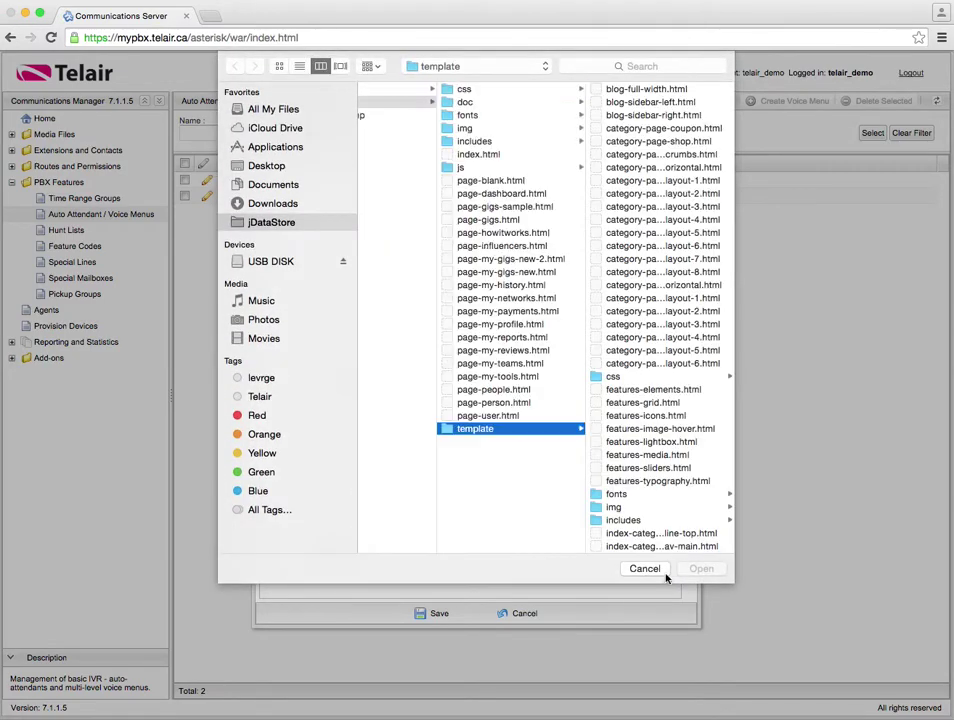
left_click(641, 570)
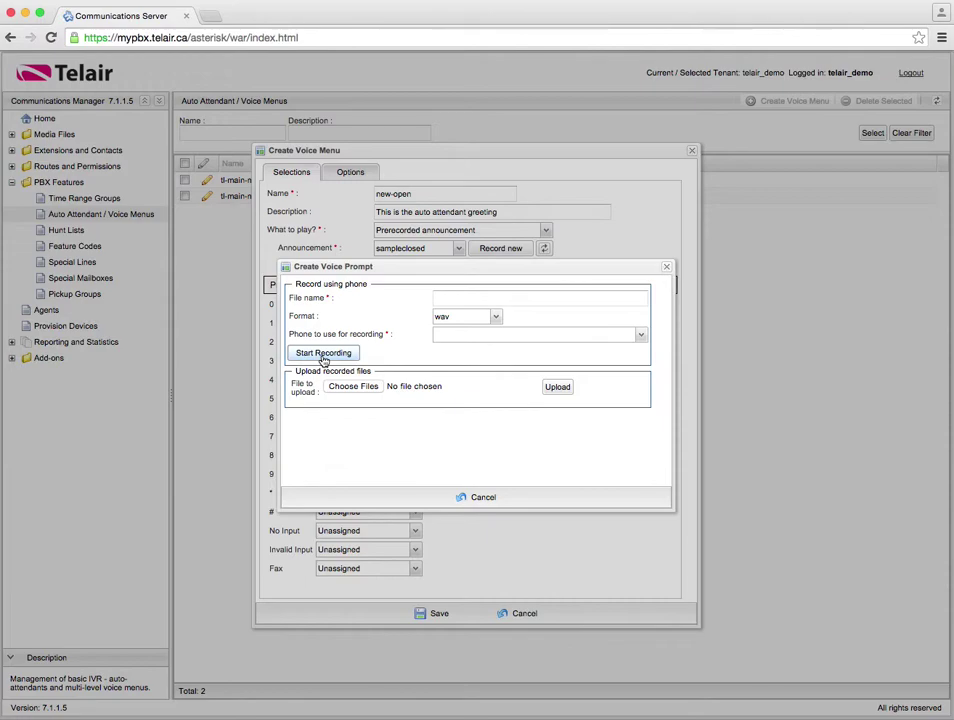
Fill in a phone-recorded voice prompt named new-iver-2015 in wav format using the extension 100 phone, and close it without recording
left_click(459, 297)
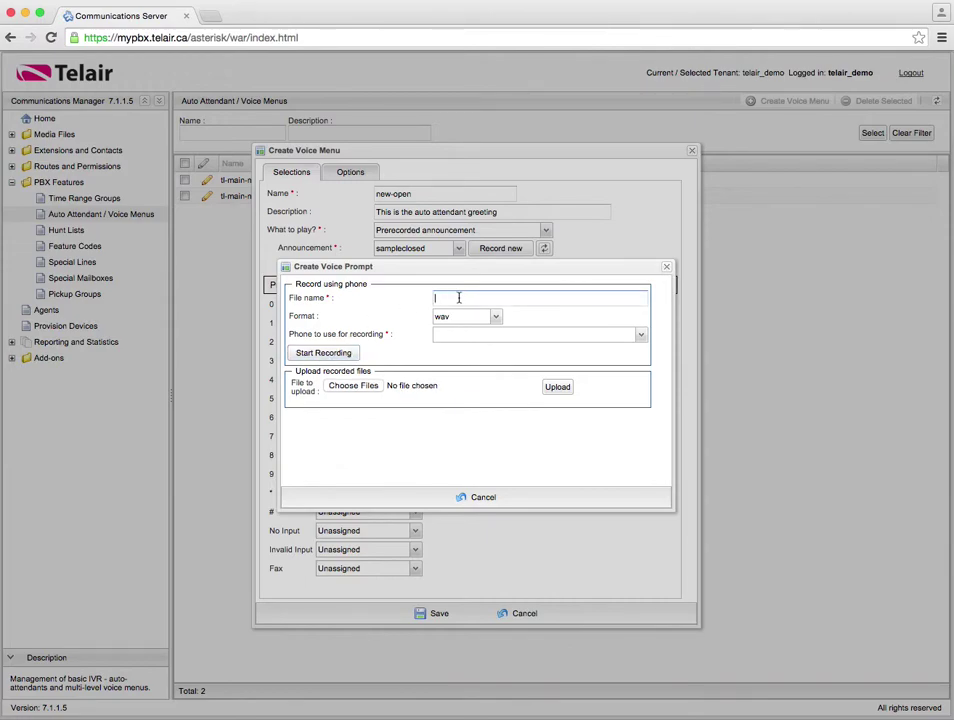
type("new-ivr-2015")
left_click(495, 316)
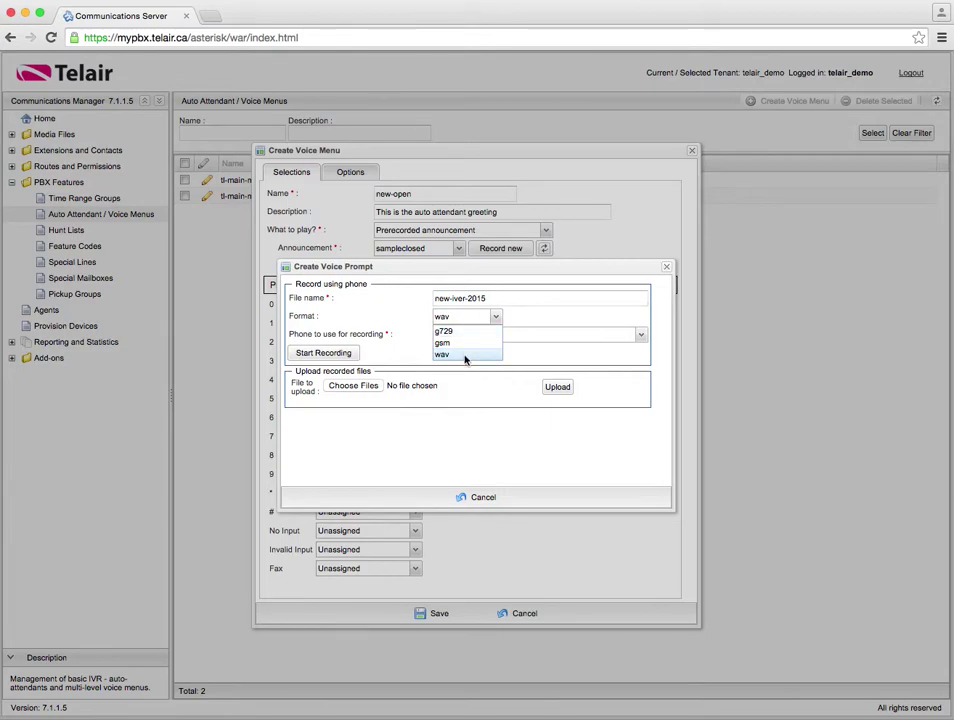
left_click(465, 355)
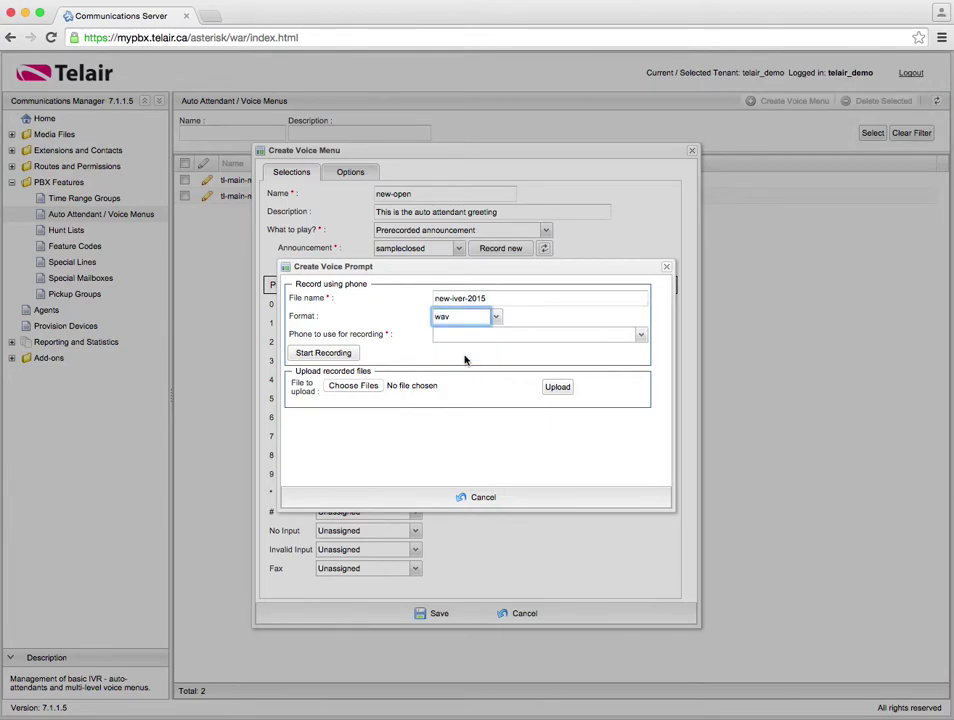
left_click(445, 335)
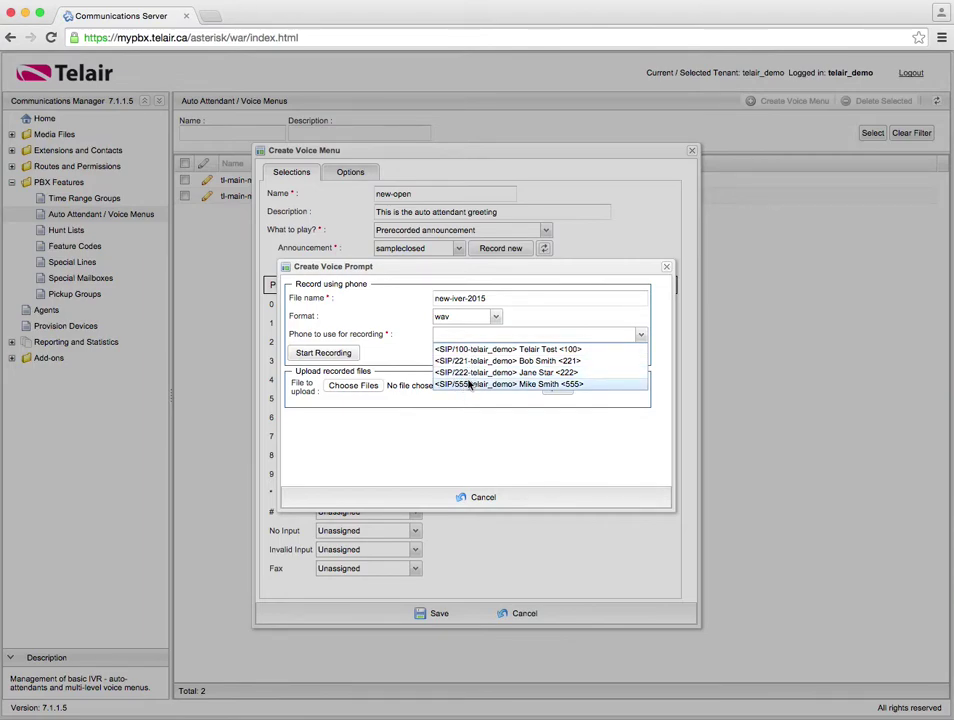
left_click(442, 349)
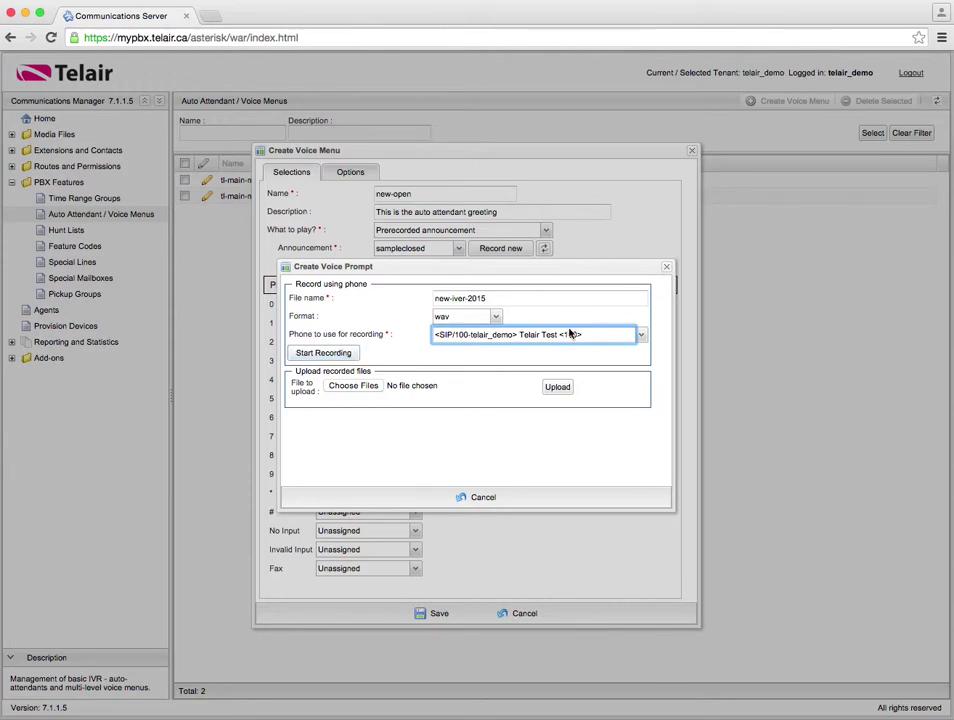
left_click(667, 267)
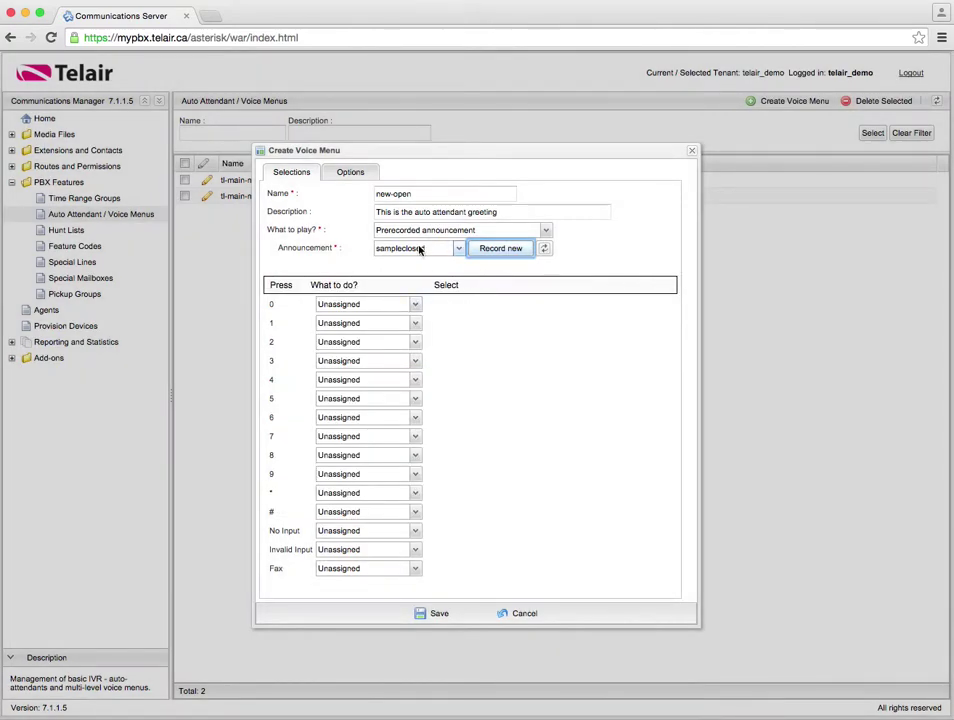
Set the new voice menu's announcement to sampleopen
left_click(421, 248)
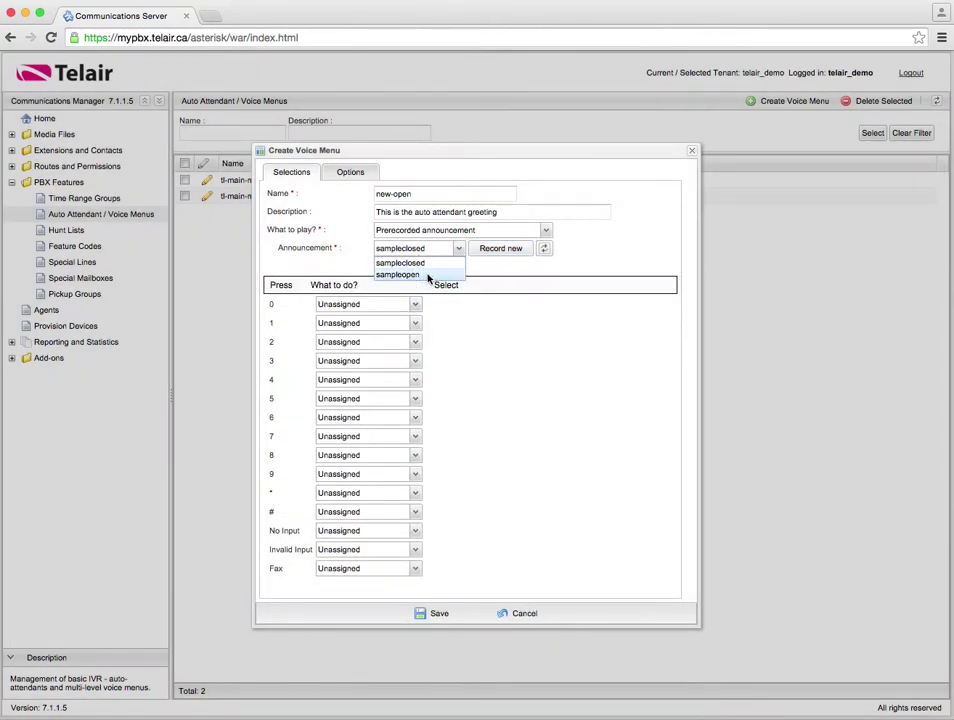
left_click(428, 274)
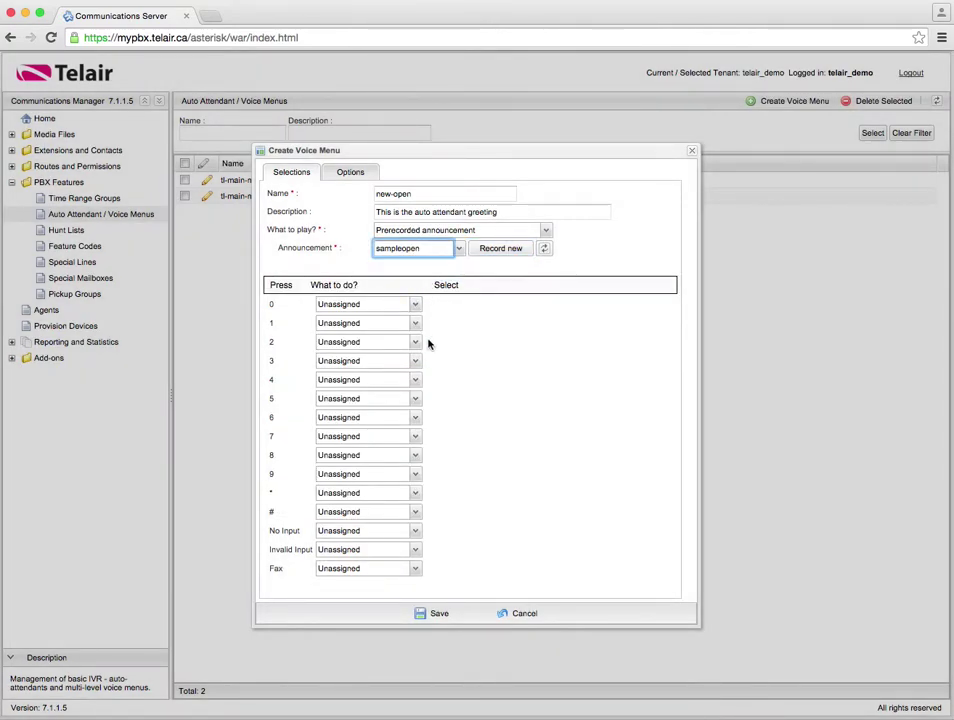
left_click(347, 534)
left_click(287, 535)
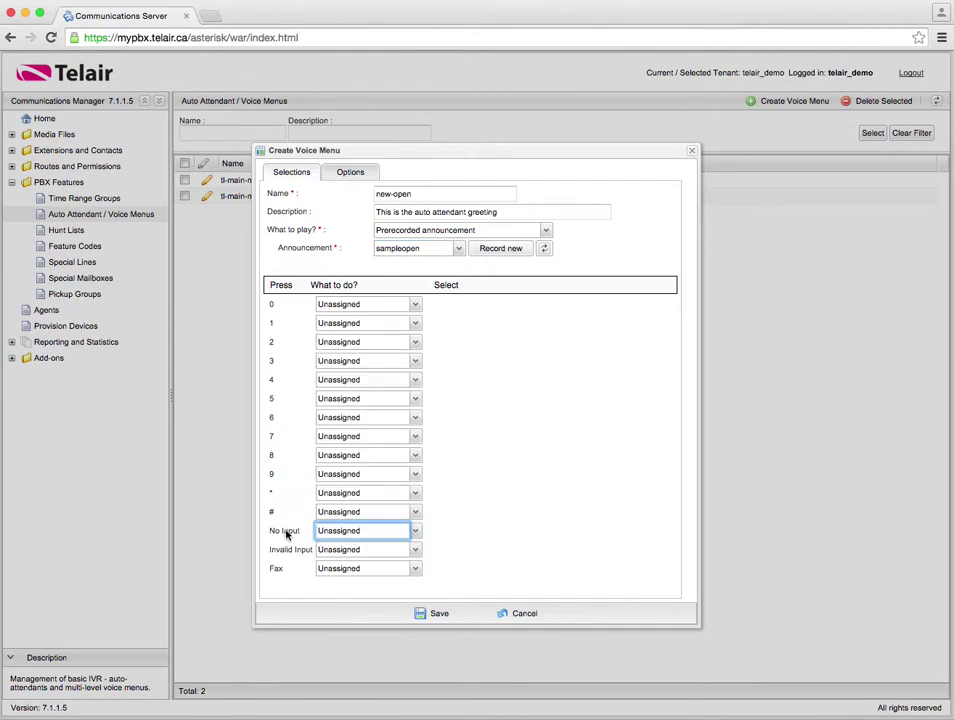
Review the new voice menu's timing options, including the choices for the key press wait in seconds
left_click(356, 176)
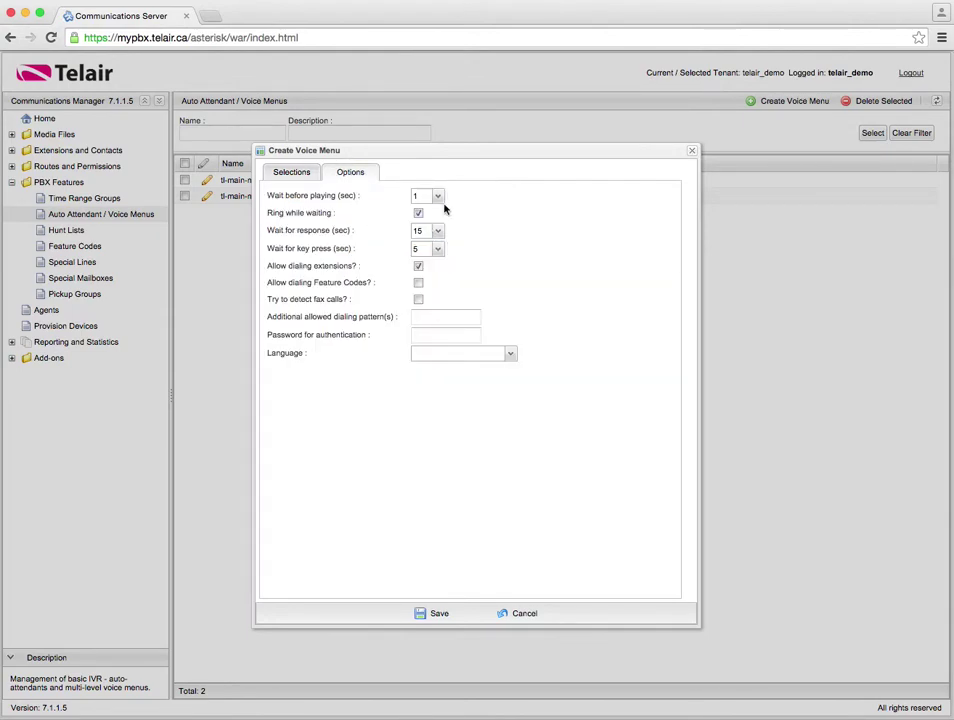
left_click(275, 174)
left_click(353, 175)
left_click(438, 250)
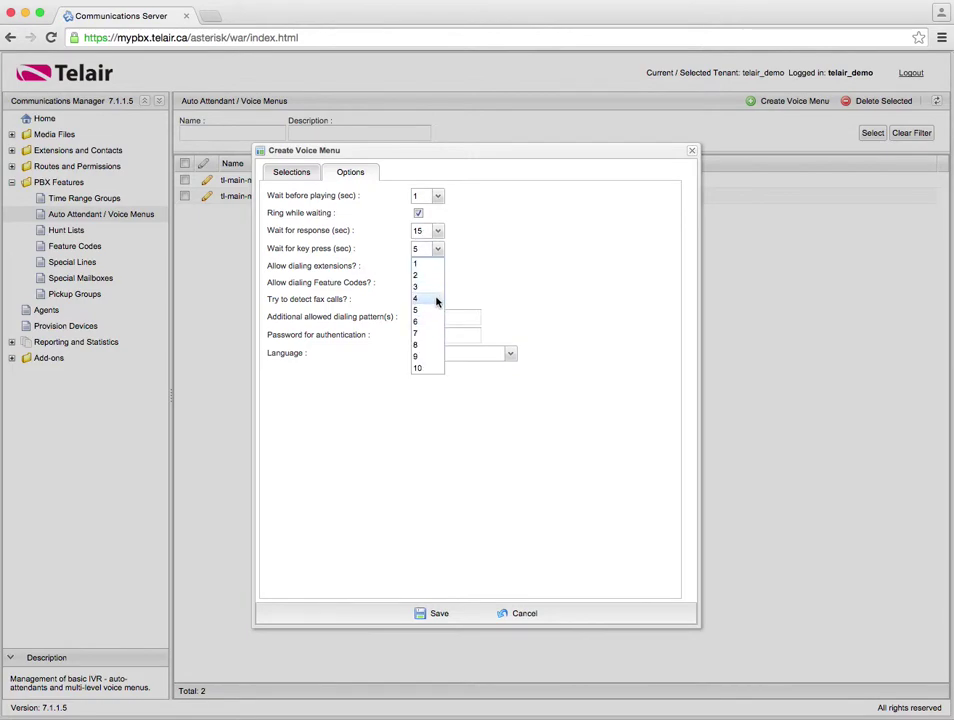
left_click(431, 316)
Set the new voice menu's No Input action to Repeat Voice Menu
left_click(295, 173)
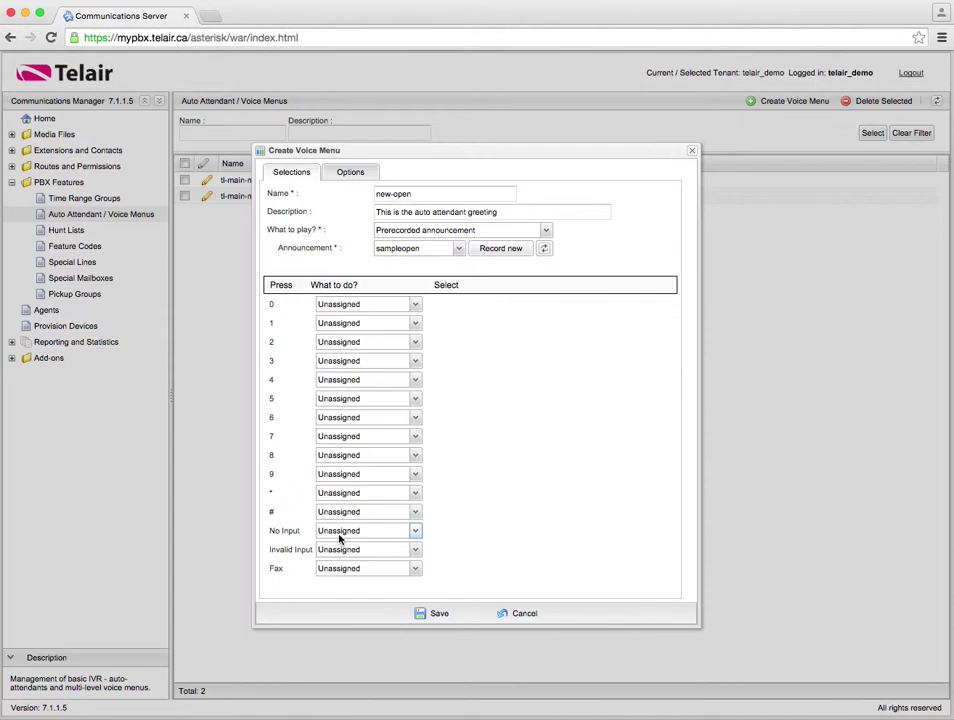
left_click(358, 533)
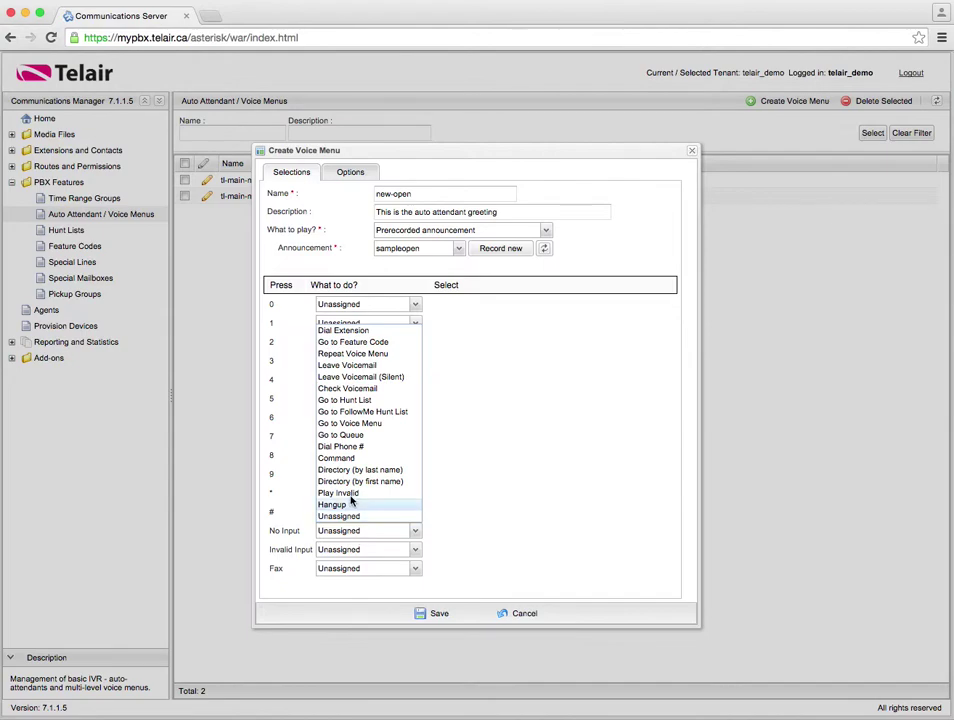
left_click(364, 356)
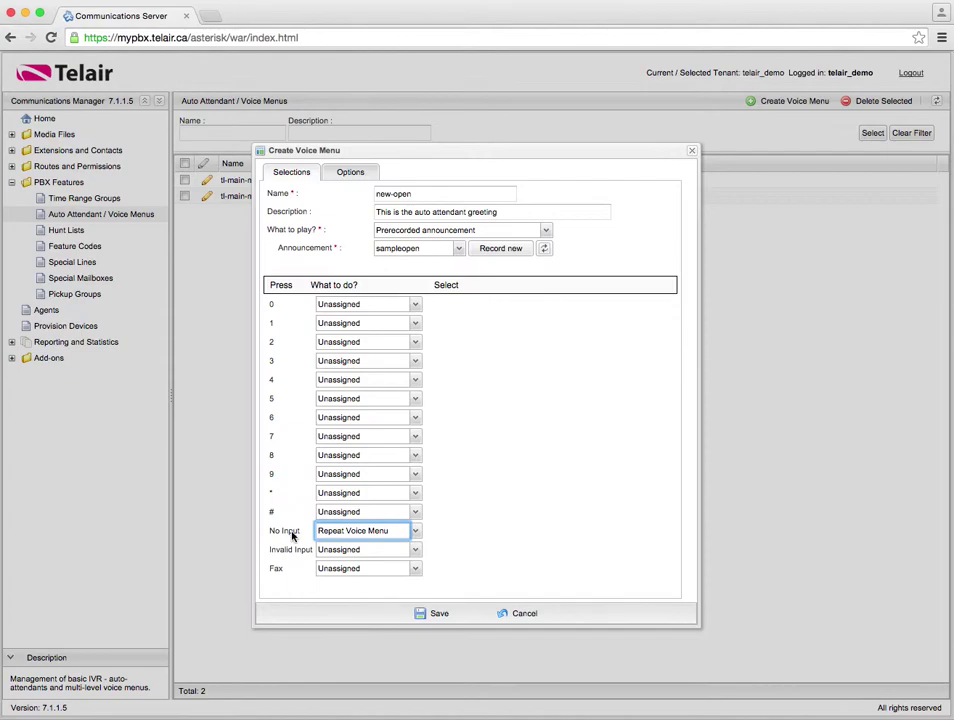
Try Dial Extension as the No Input action, look at its extension choices, and restore Repeat Voice Menu
left_click(347, 532)
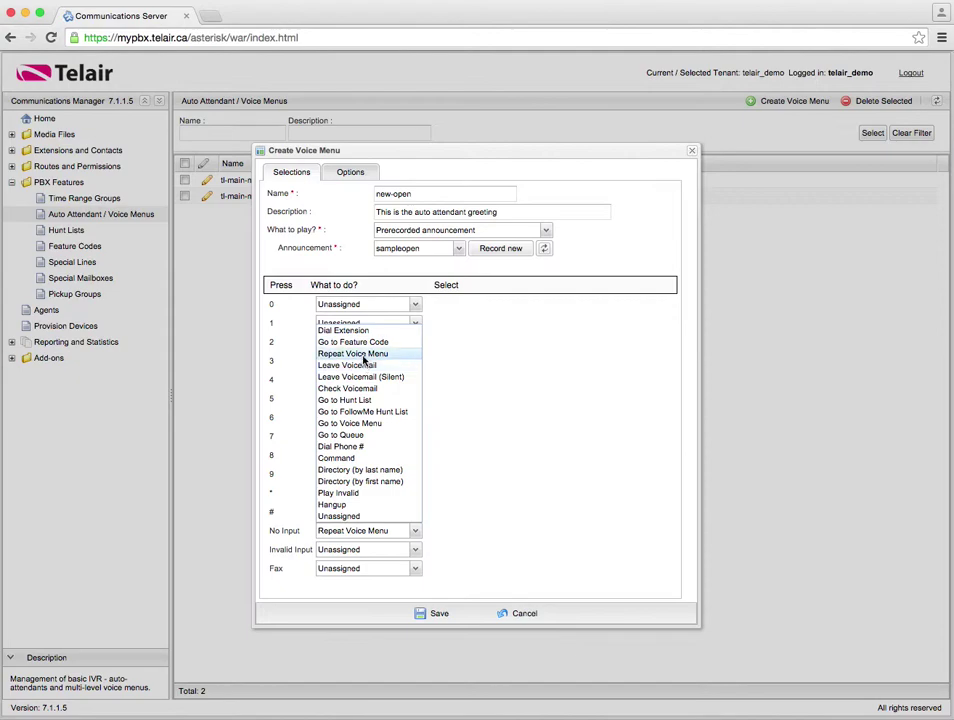
left_click(360, 332)
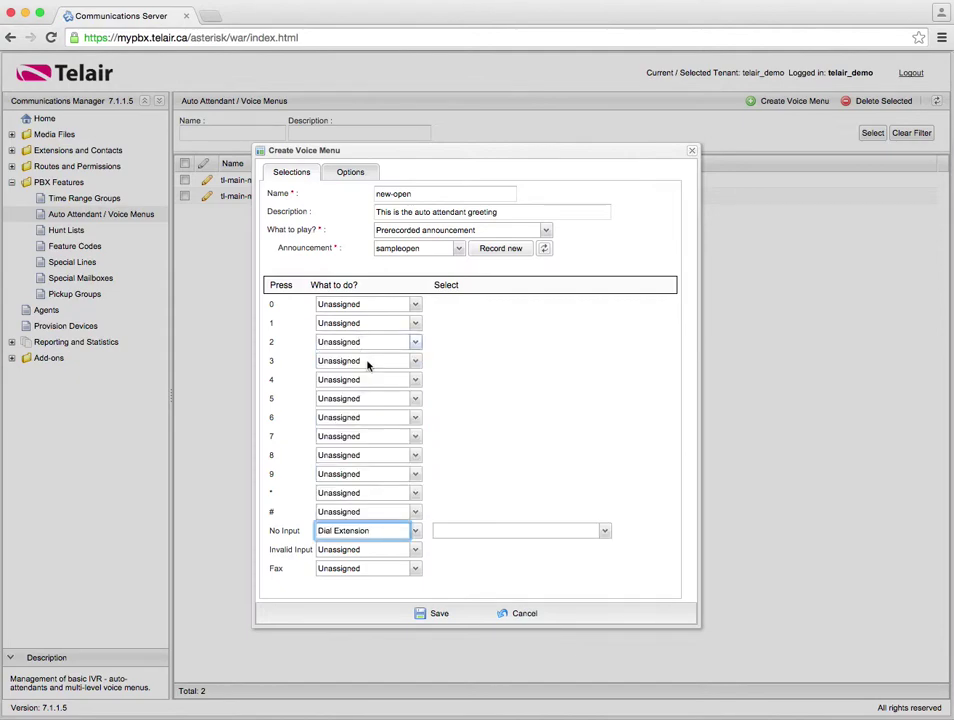
left_click(511, 531)
left_click(508, 508)
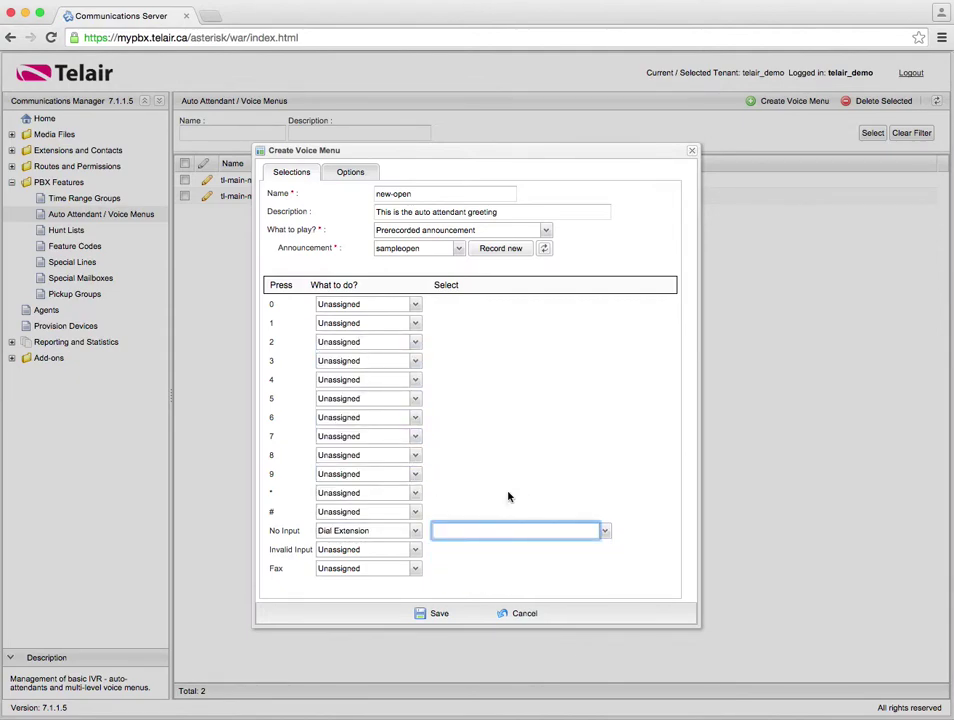
left_click(350, 532)
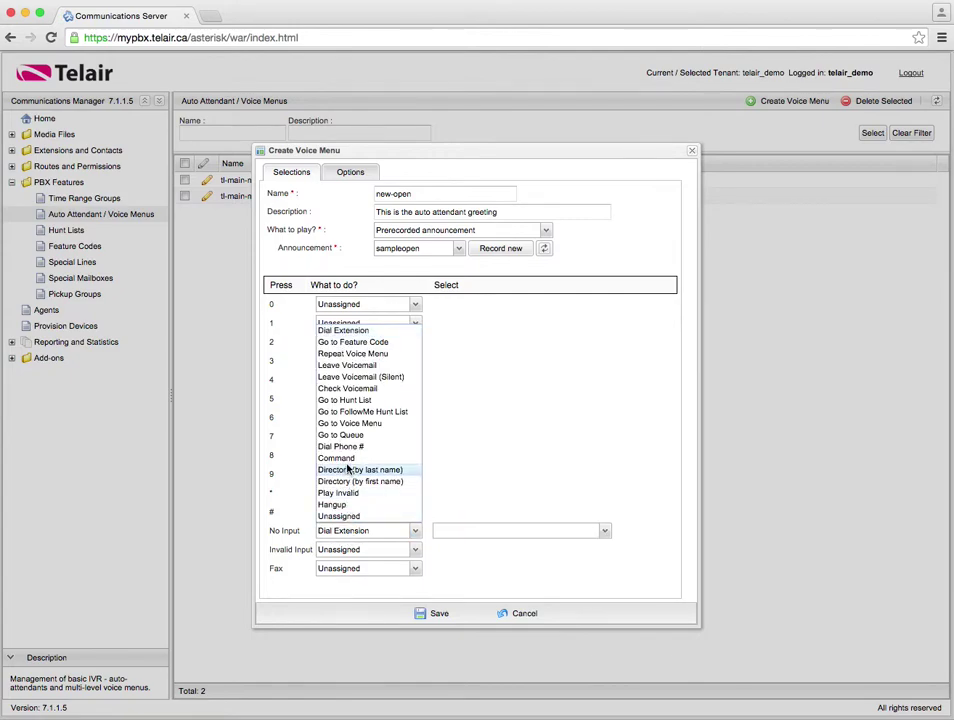
left_click(355, 353)
left_click(490, 526)
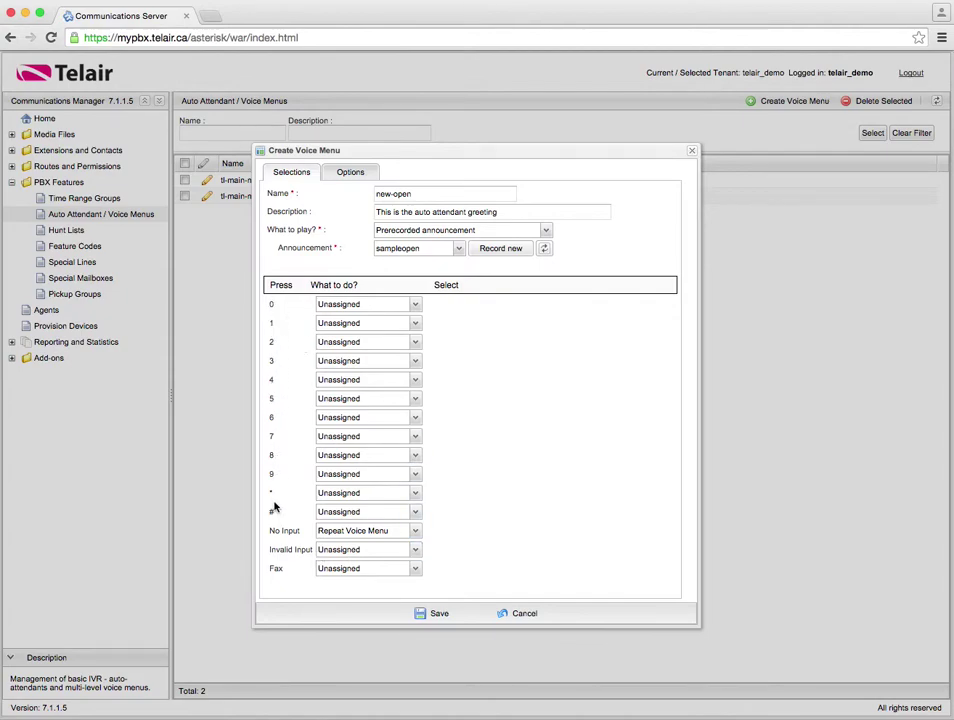
Set the voice menu's Invalid Input action to Play Invalid
left_click(383, 552)
left_click(366, 515)
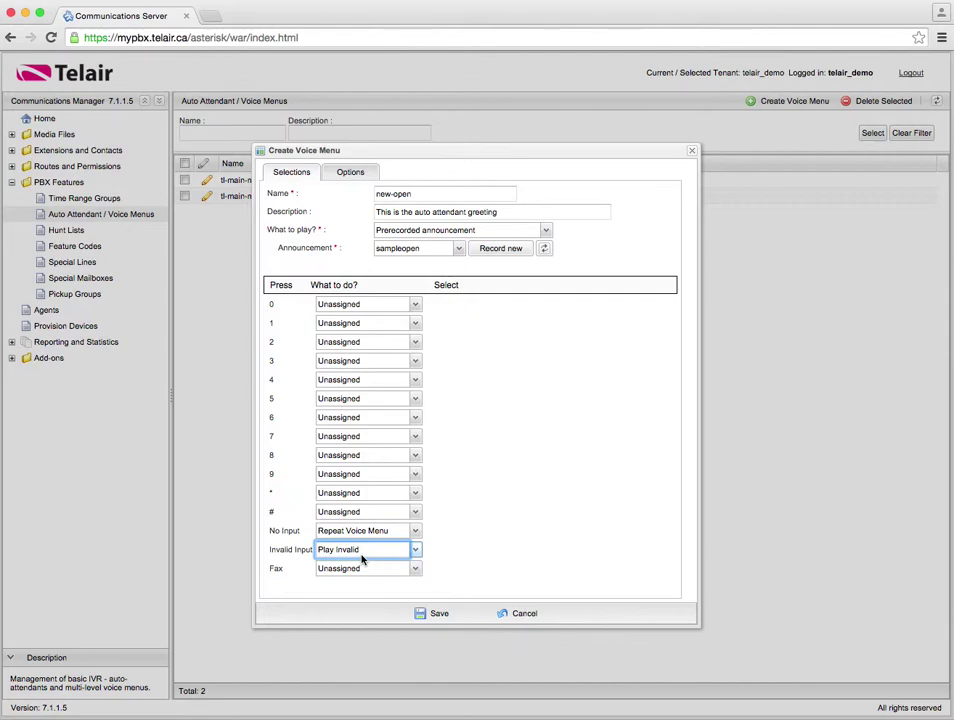
left_click(388, 552)
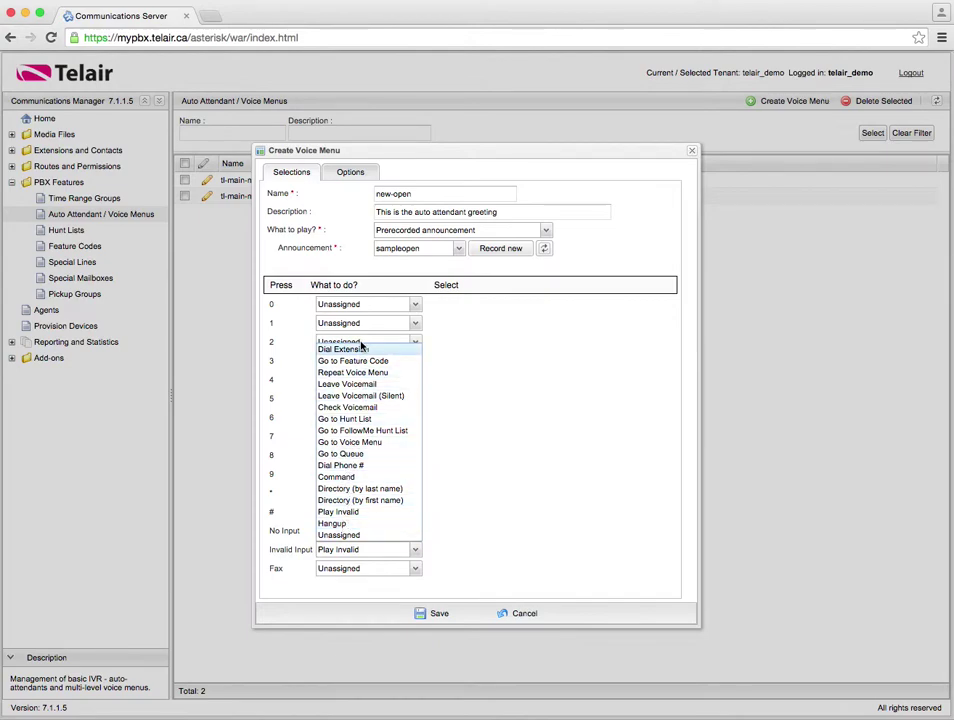
left_click(480, 511)
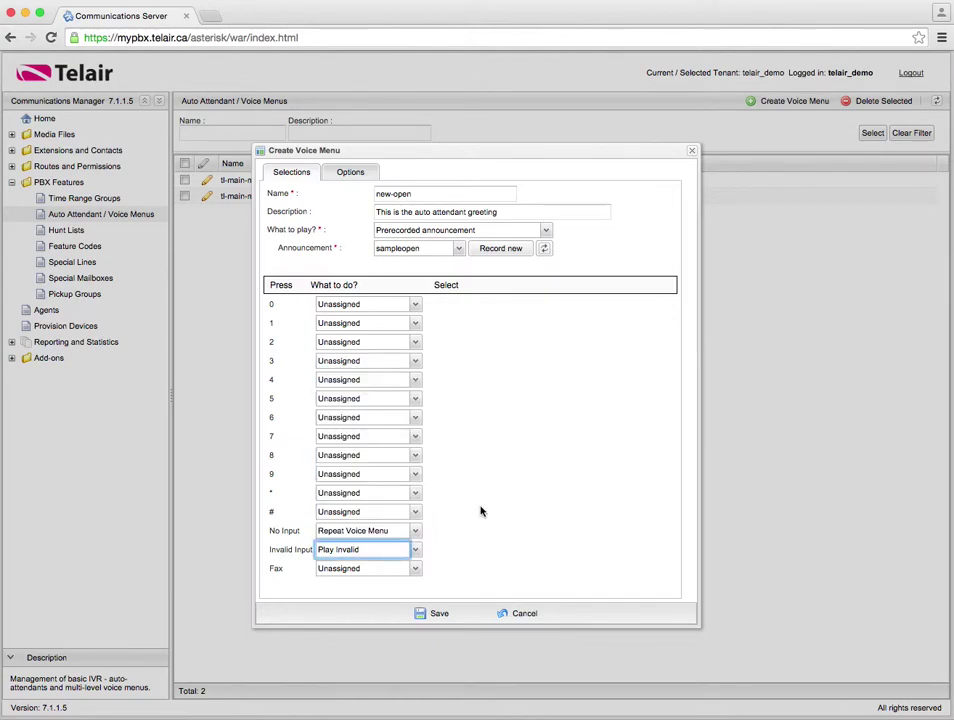
Try Hangup and Go to Feature Code as the Fax action, and return it to Unassigned
left_click(340, 570)
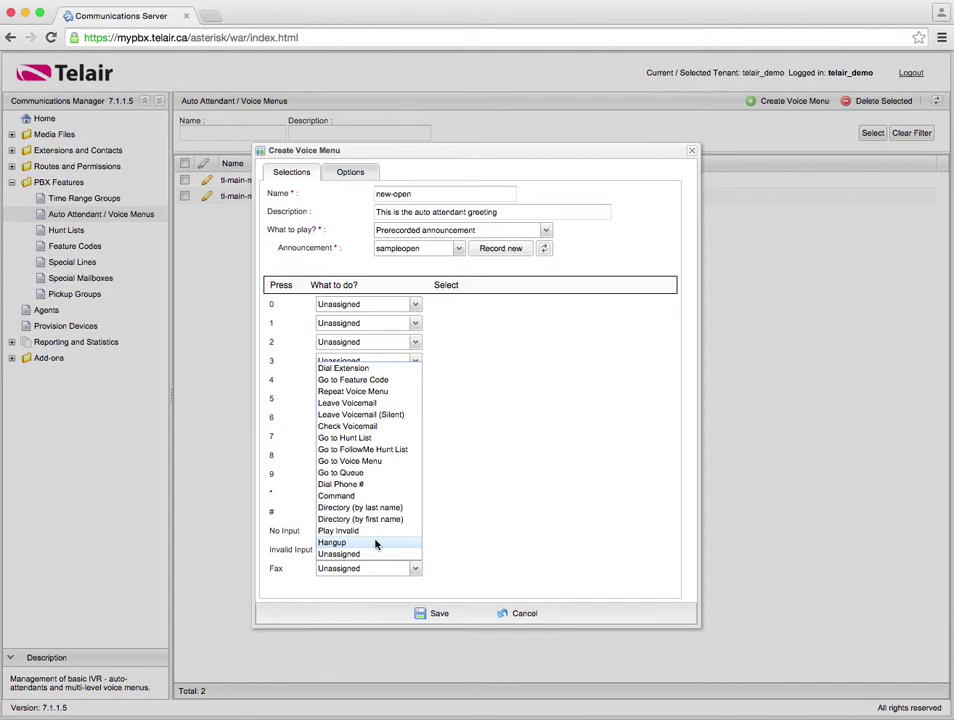
left_click(376, 543)
left_click(343, 571)
left_click(370, 380)
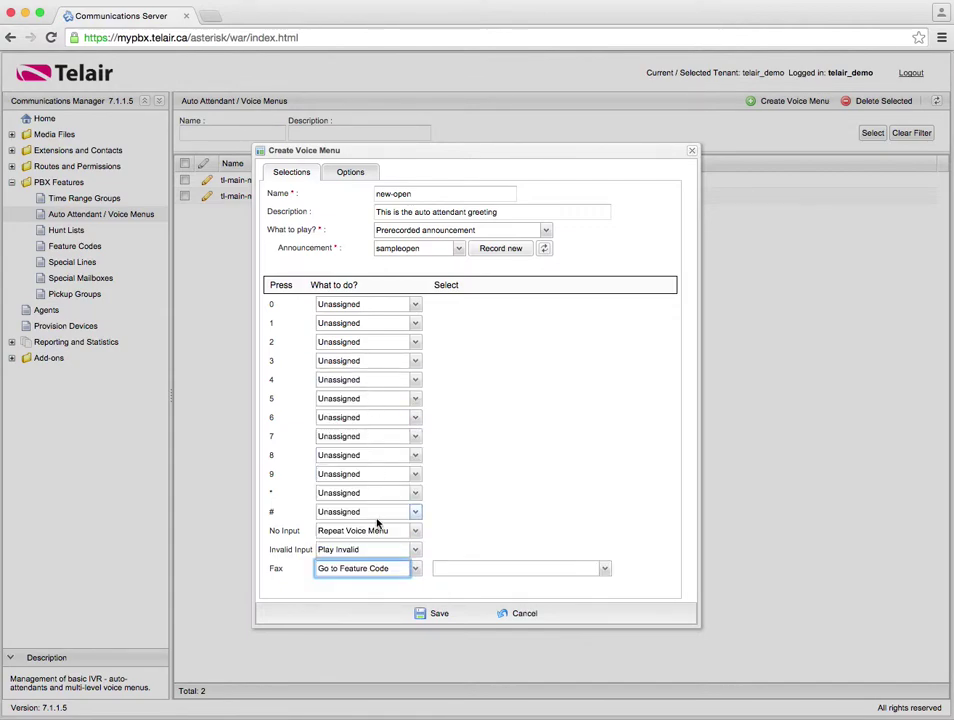
left_click(509, 569)
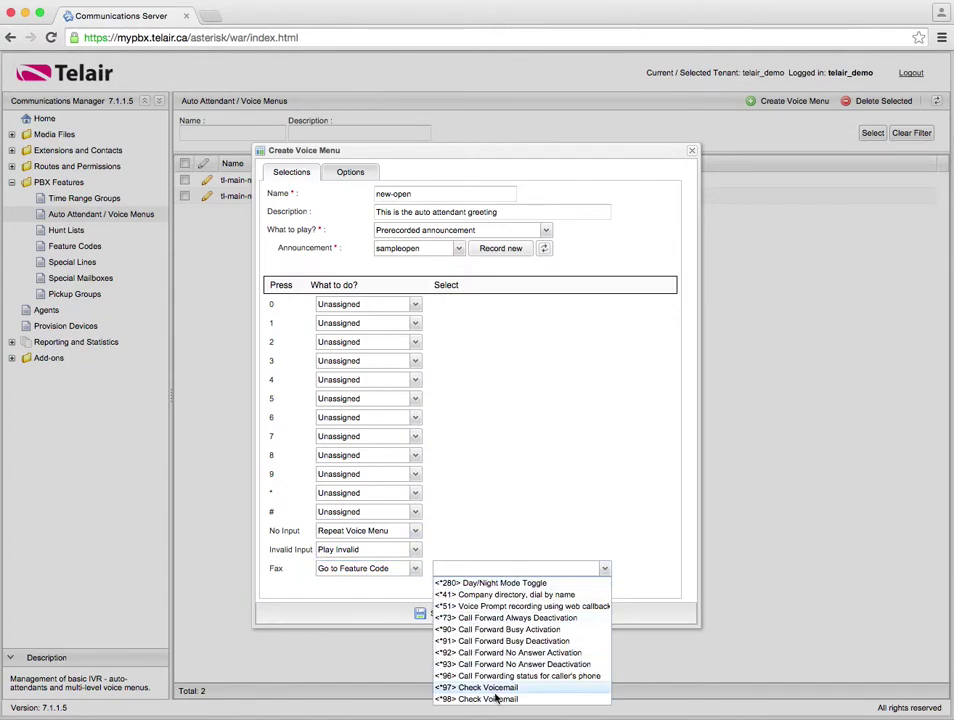
left_click(495, 527)
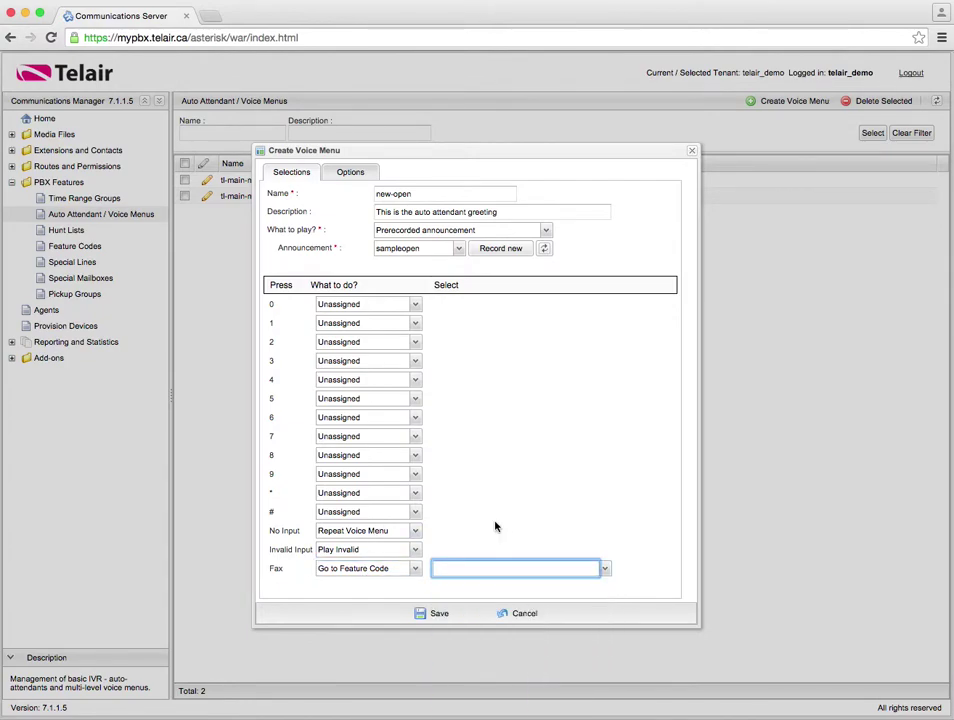
left_click(415, 569)
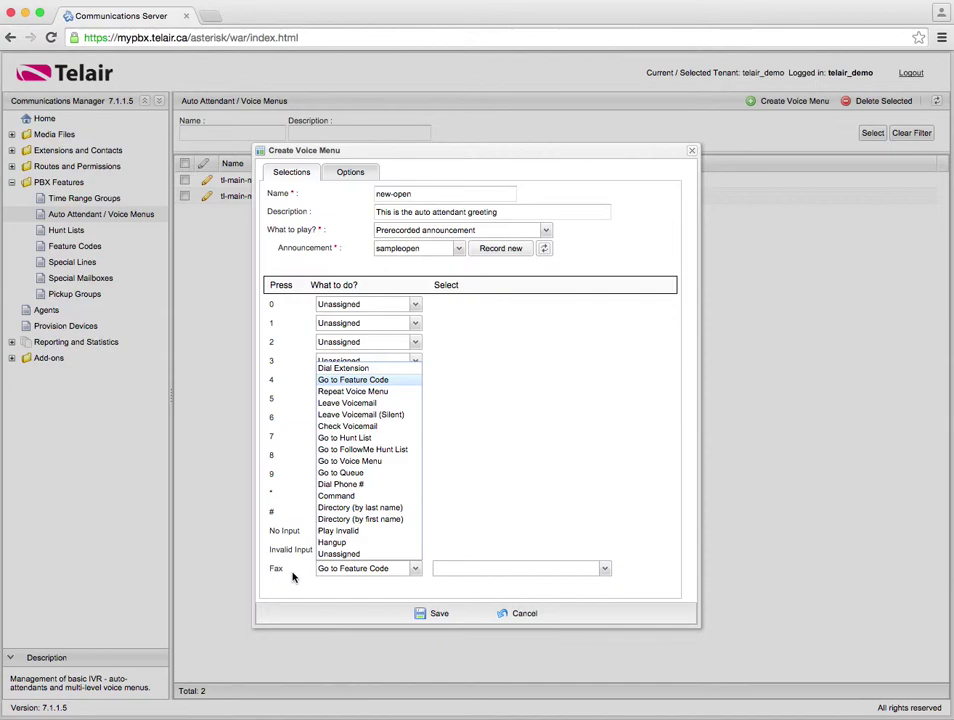
left_click(363, 556)
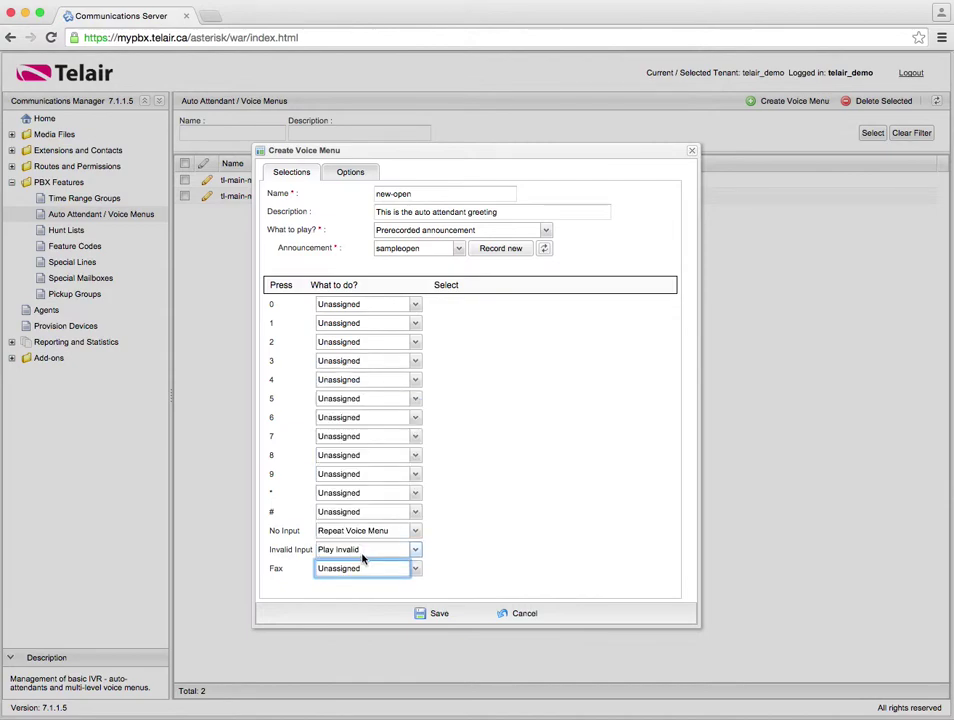
Set key 0 to Dial Extension with extension <100> Telair Test as its destination
left_click(362, 304)
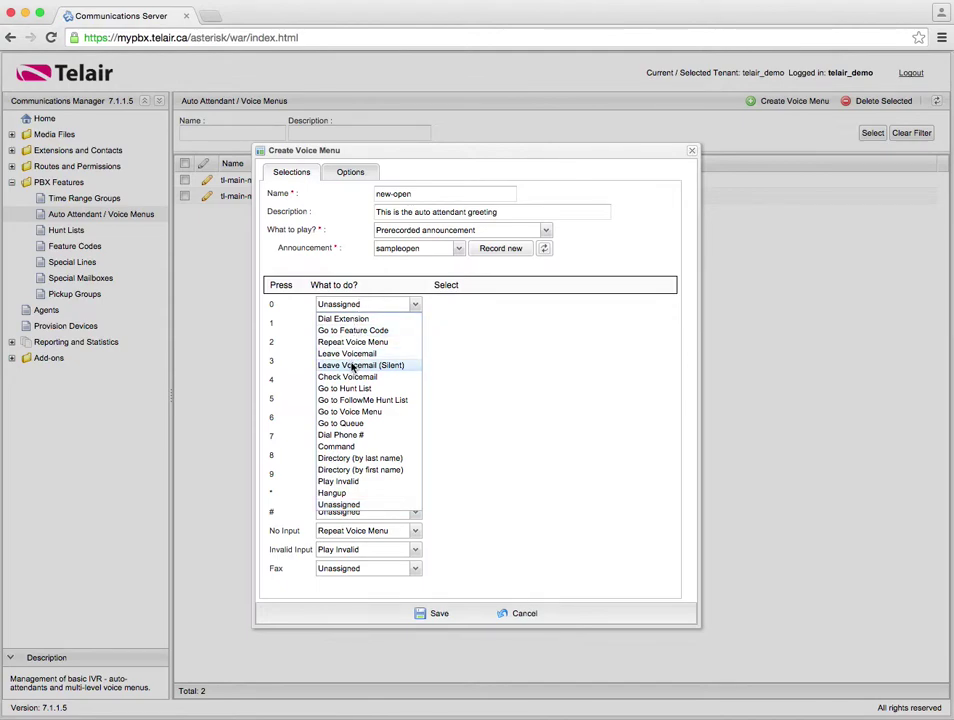
left_click(368, 320)
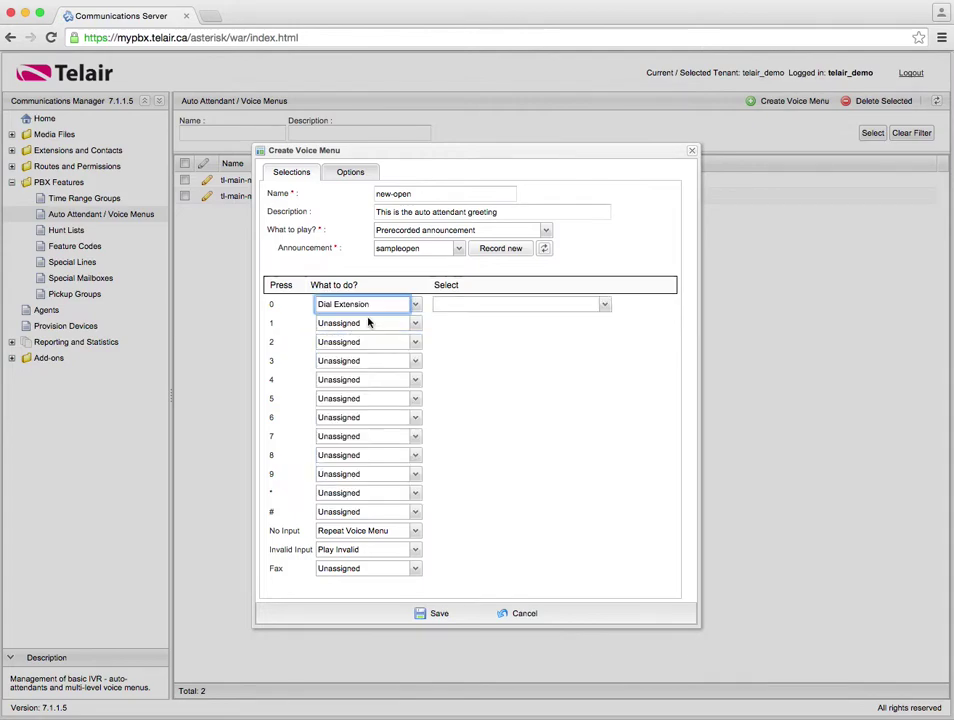
left_click(496, 306)
left_click(503, 320)
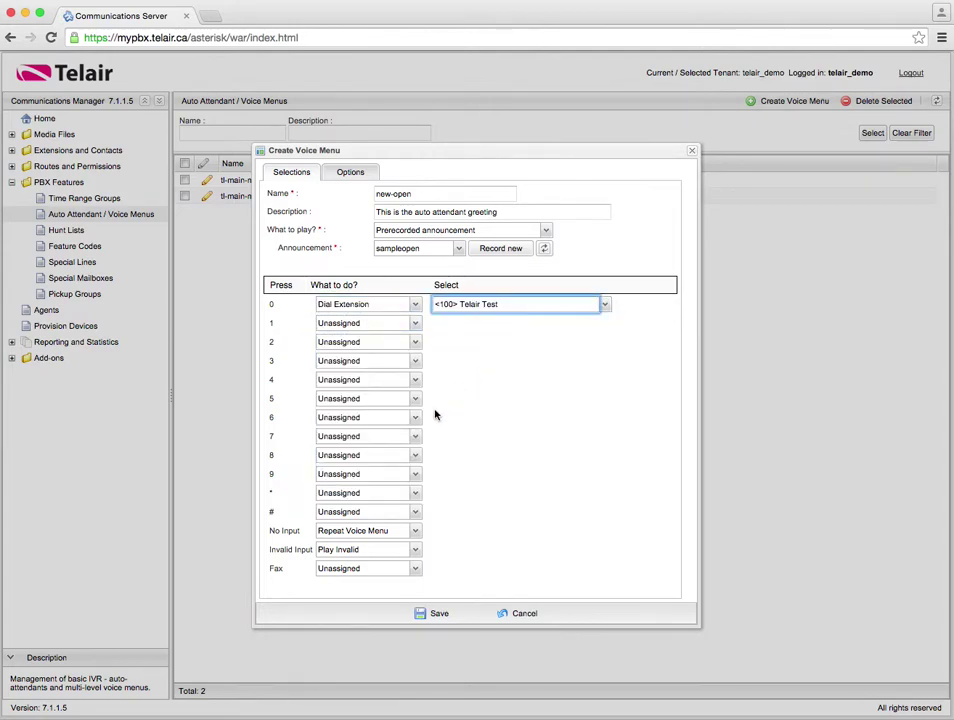
Try Go to Hunt List as the action for key 1, and return it to Unassigned
left_click(339, 324)
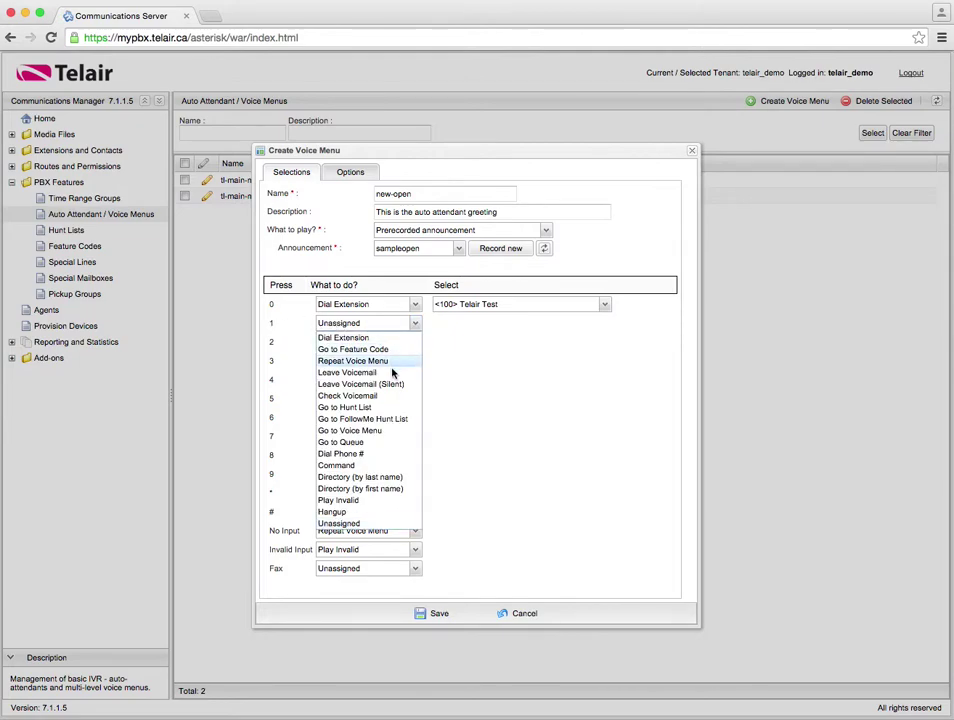
left_click(376, 409)
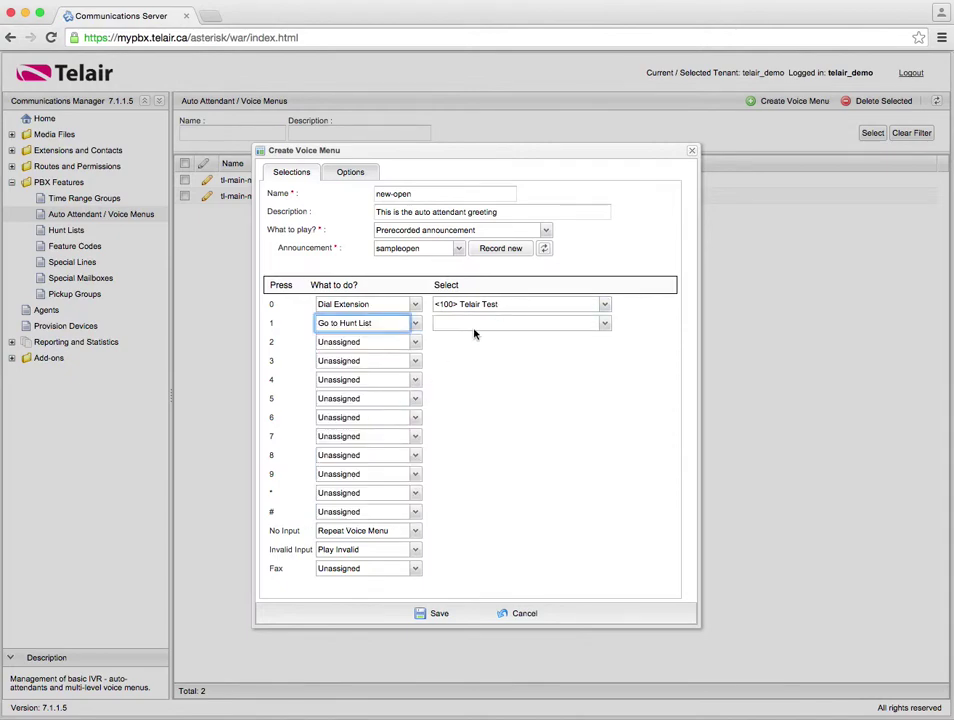
left_click(476, 330)
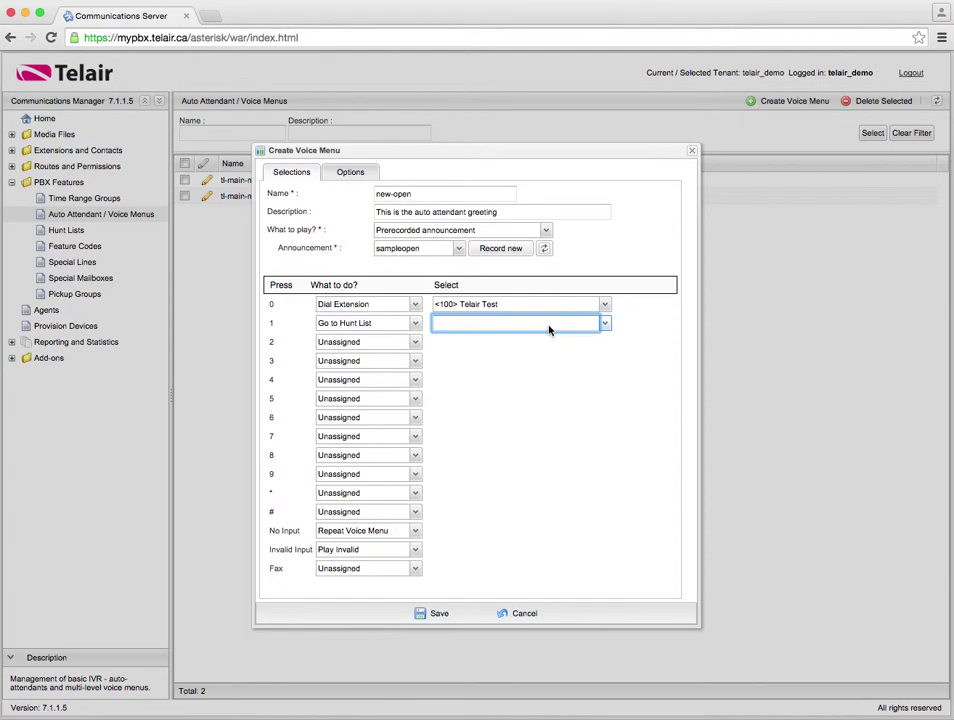
left_click(410, 323)
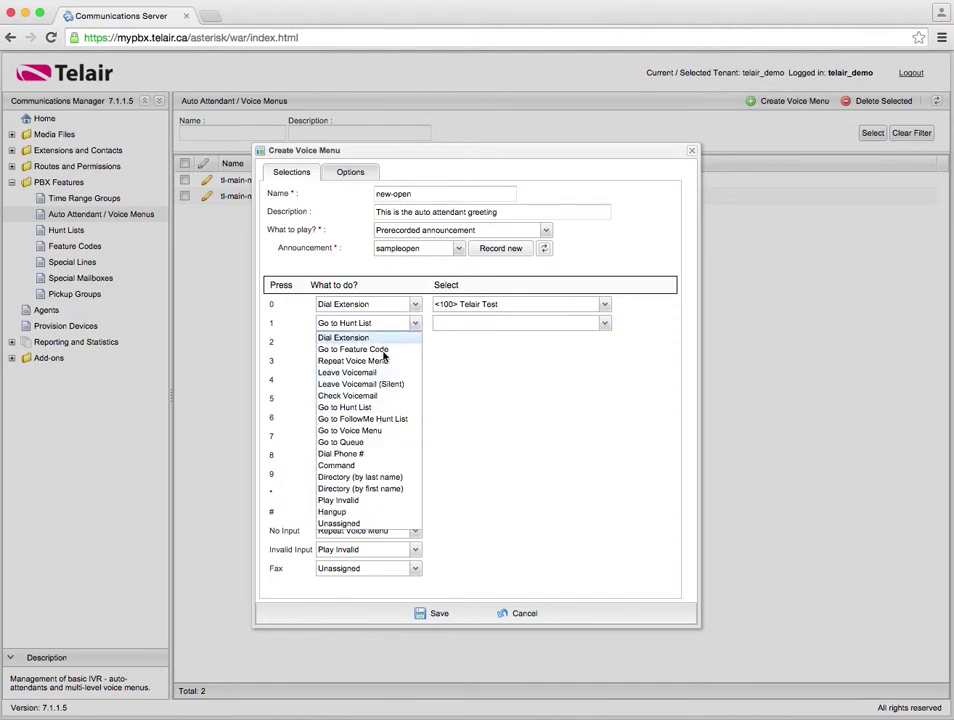
left_click(475, 330)
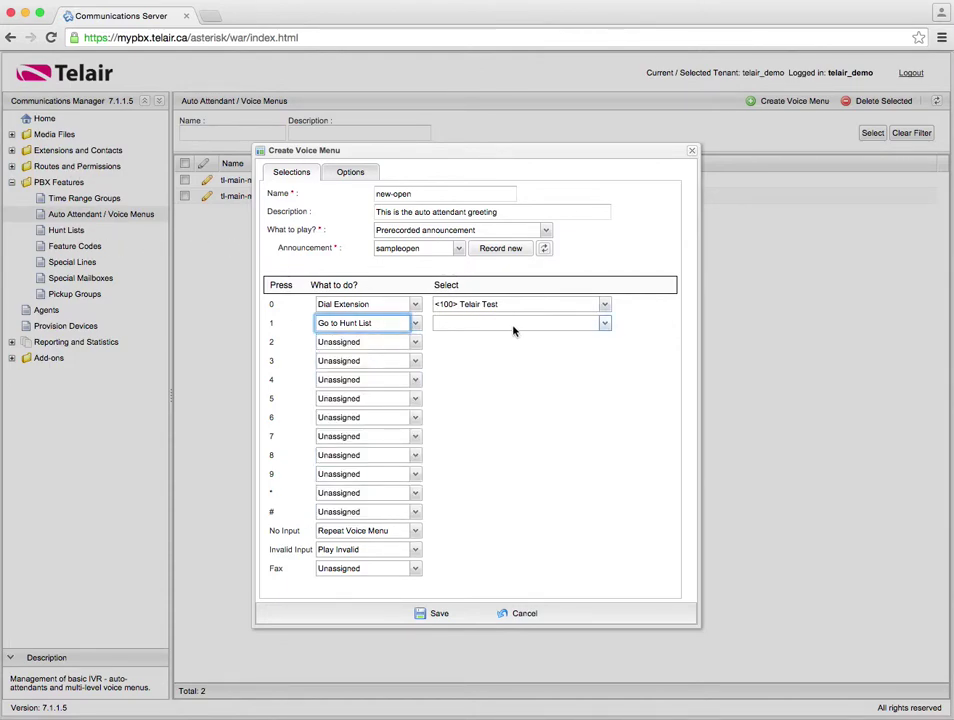
left_click(362, 328)
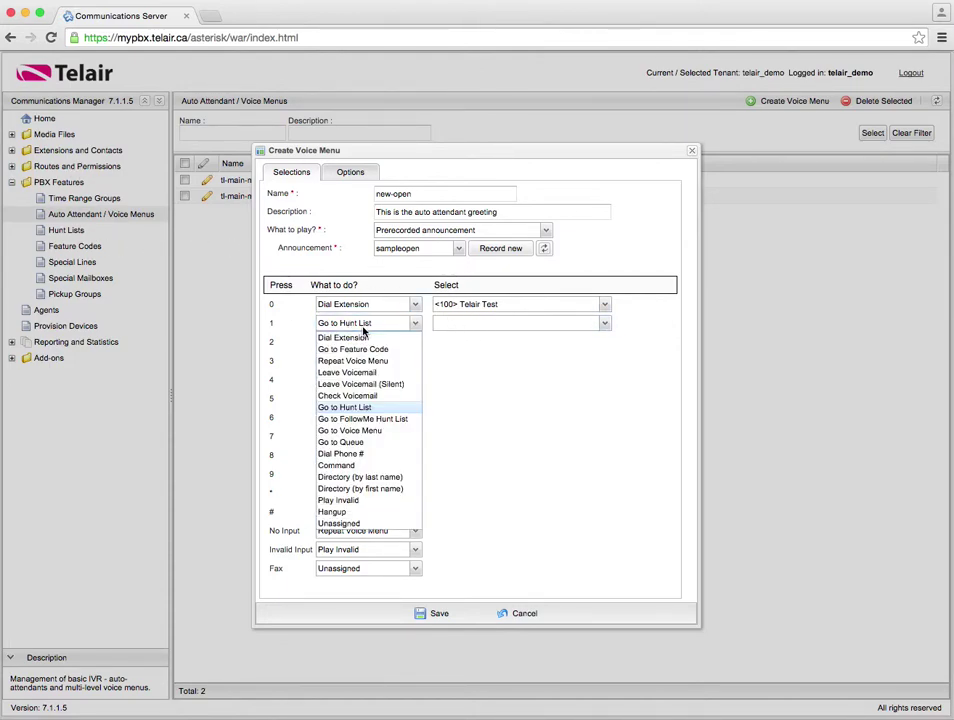
left_click(345, 523)
Save the new-open voice menu and start creating another voice menu under Auto Attendant / Voice Menus
left_click(439, 615)
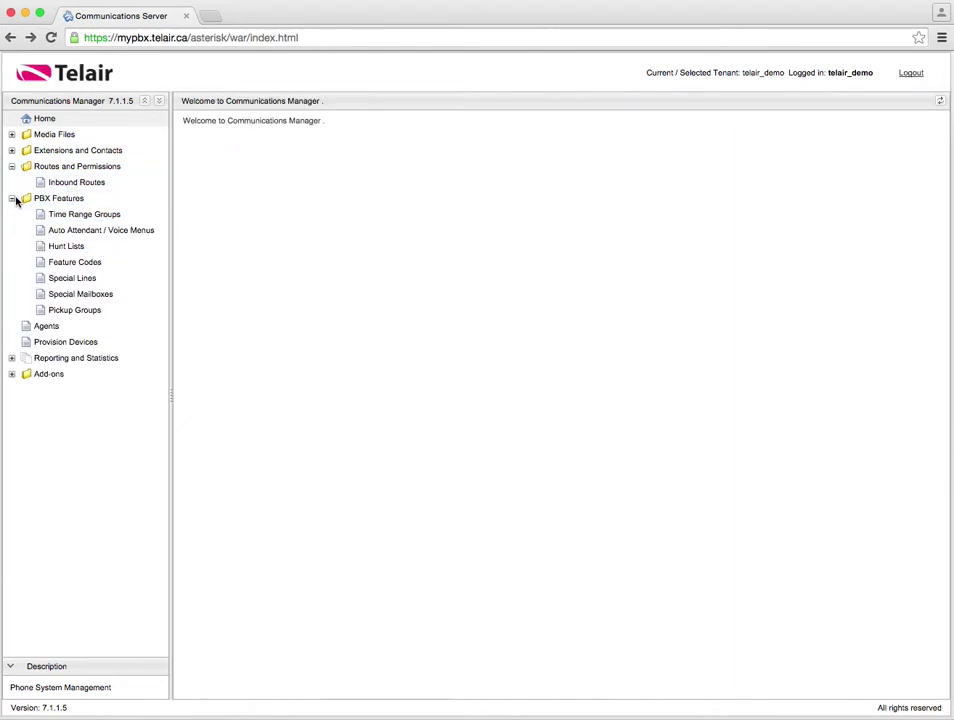
left_click(101, 233)
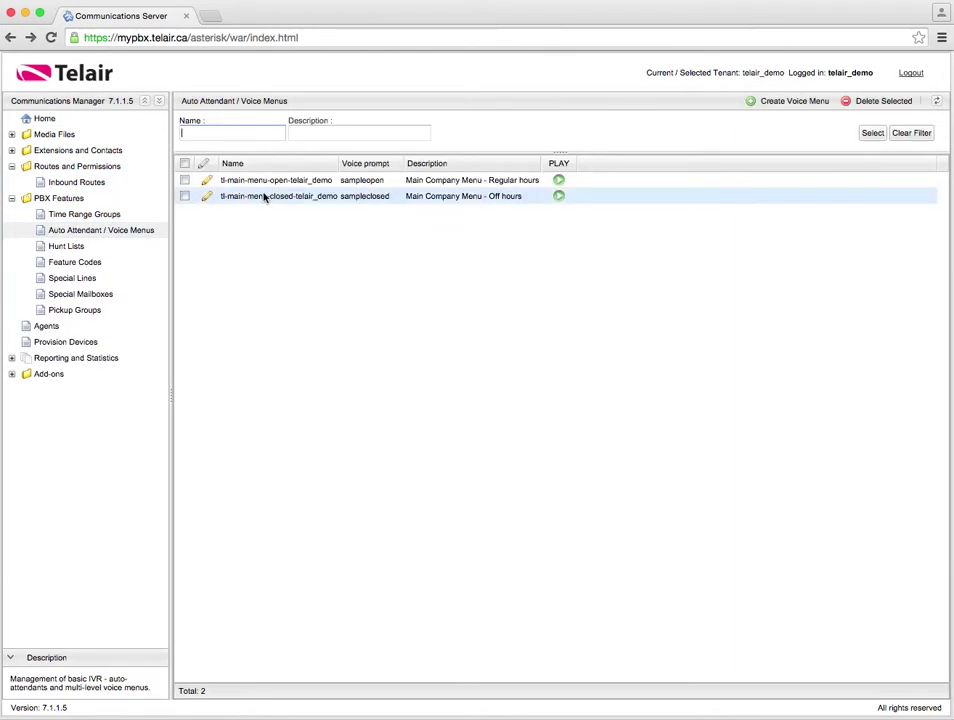
left_click(788, 101)
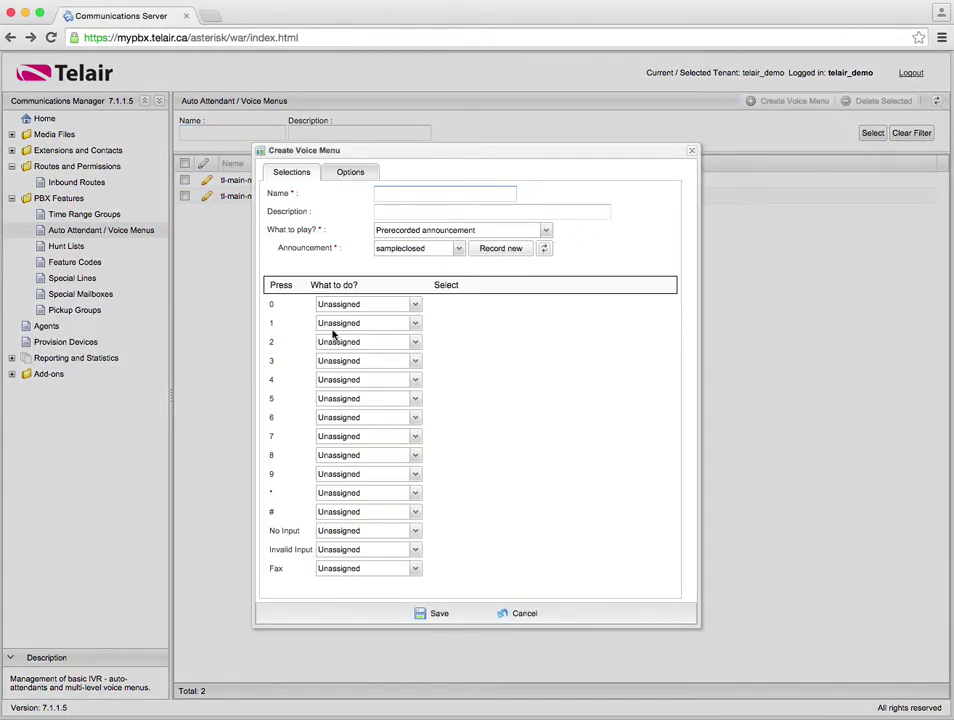
Set key 3 to Dial Extension without a destination, and key 4 to Leave Voicemail in mailbox 222
left_click(394, 361)
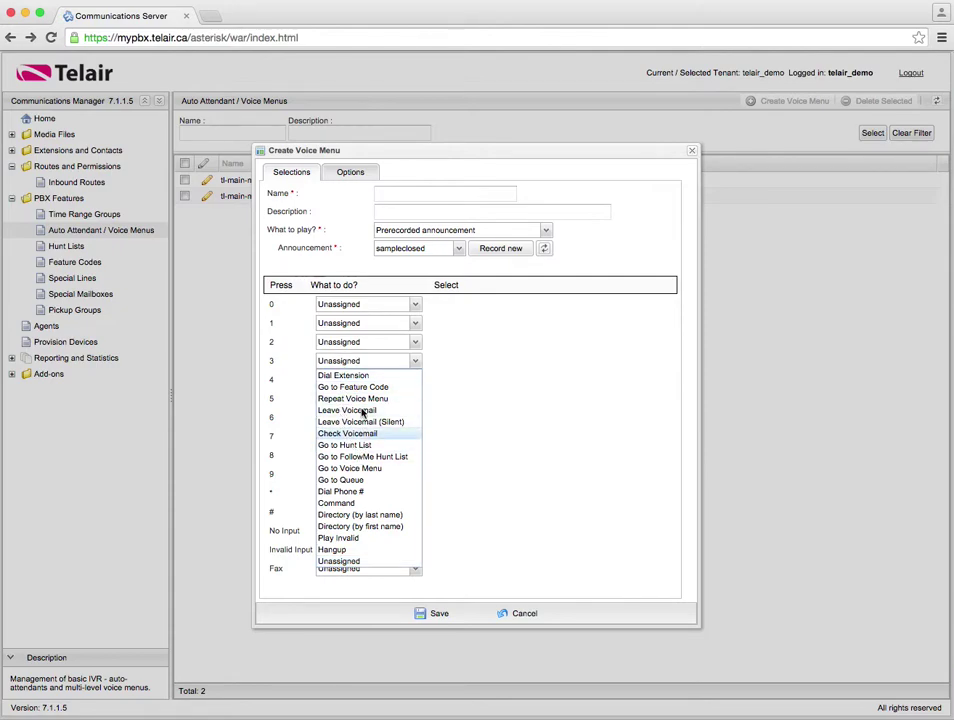
left_click(359, 378)
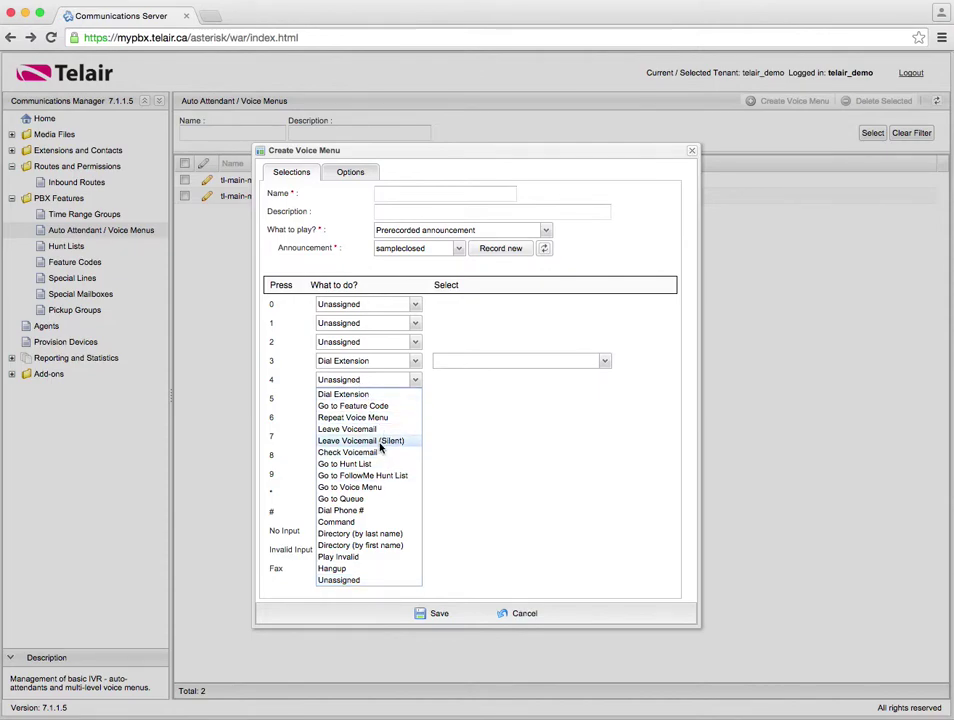
left_click(378, 430)
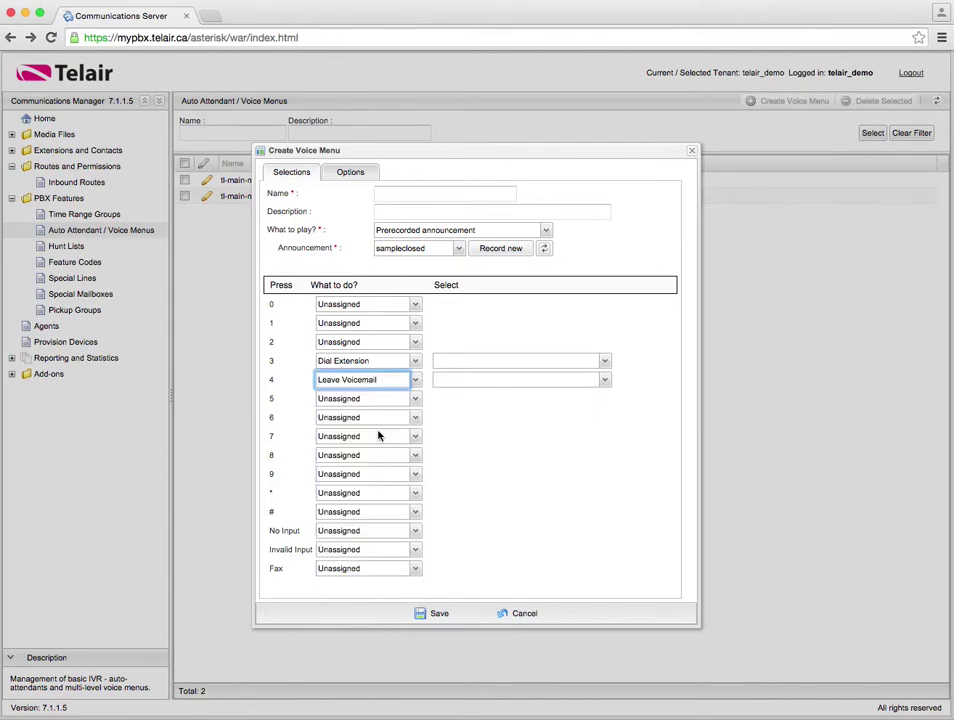
left_click(450, 380)
left_click(476, 417)
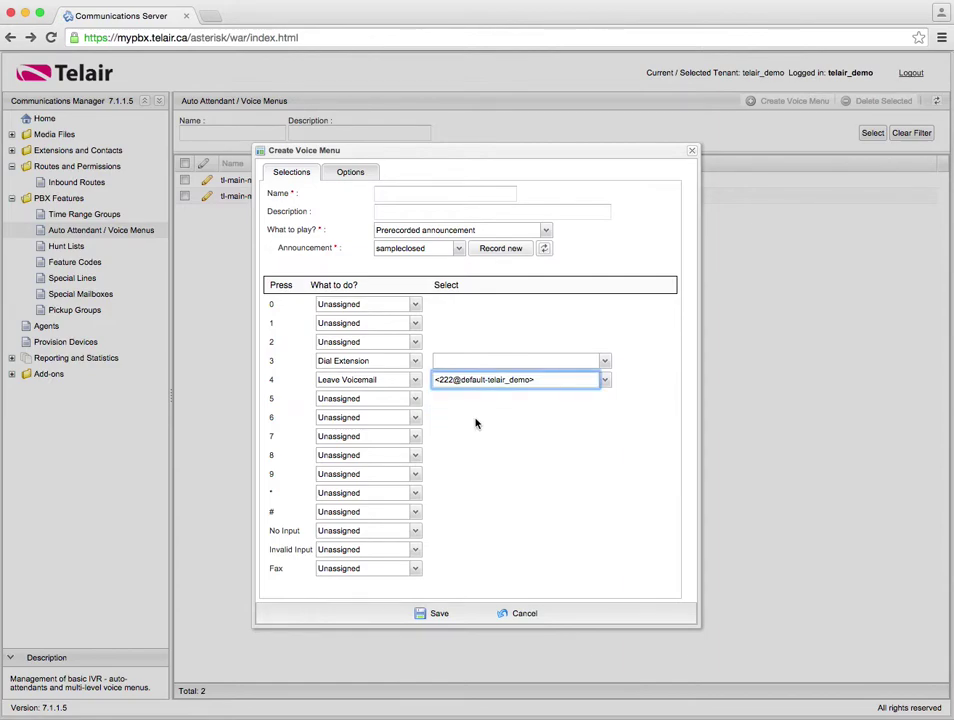
Change key 4 to Leave Voicemail (Silent) with mailbox 100 as its destination
left_click(414, 380)
left_click(390, 441)
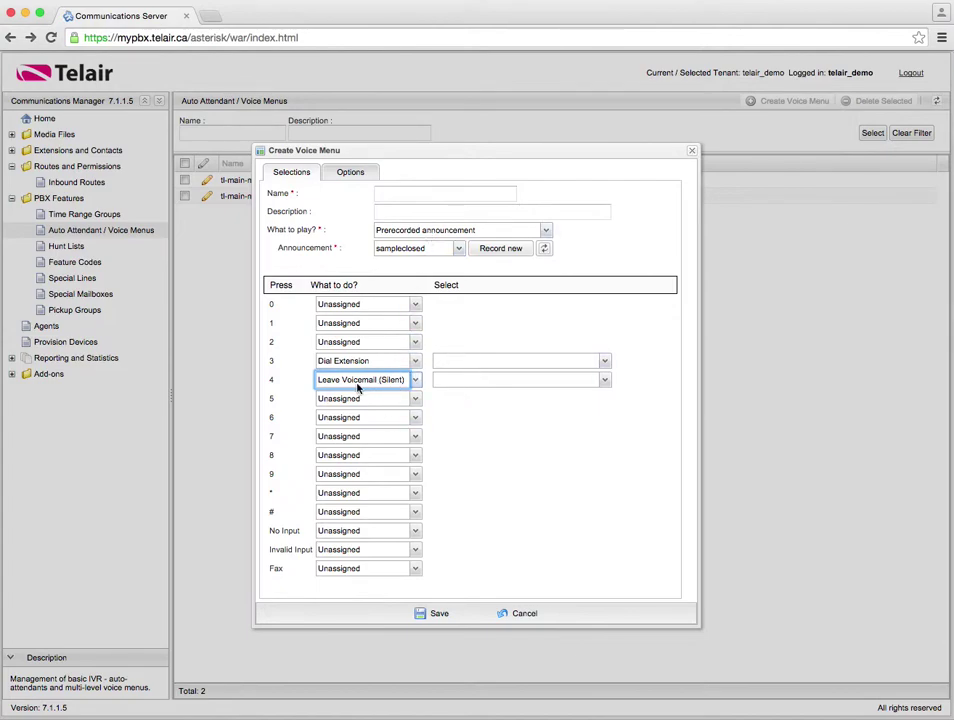
left_click(477, 381)
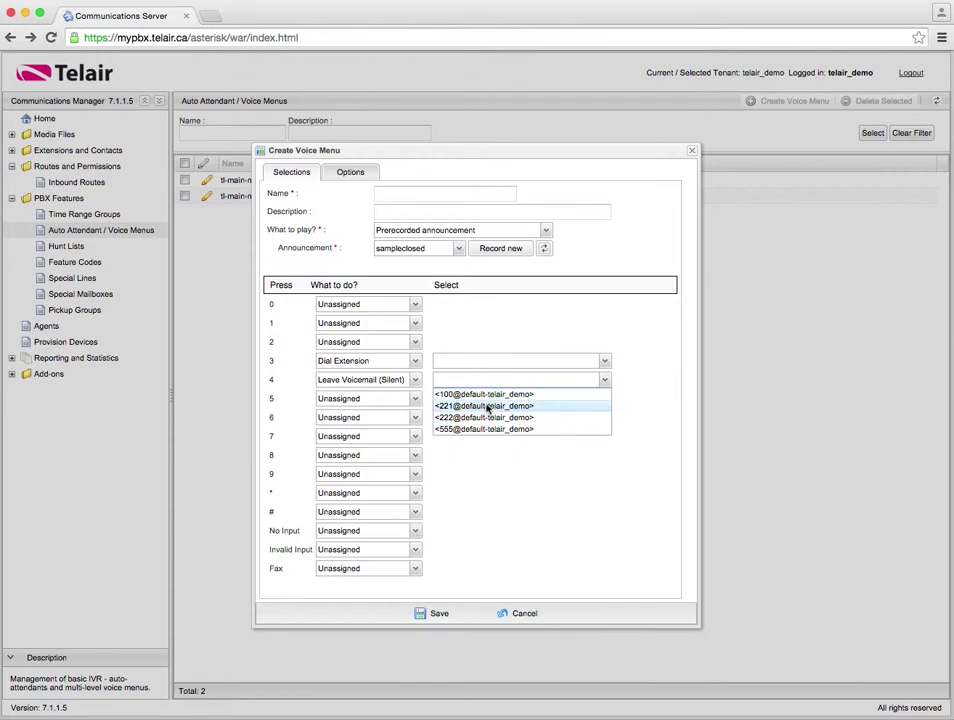
left_click(488, 395)
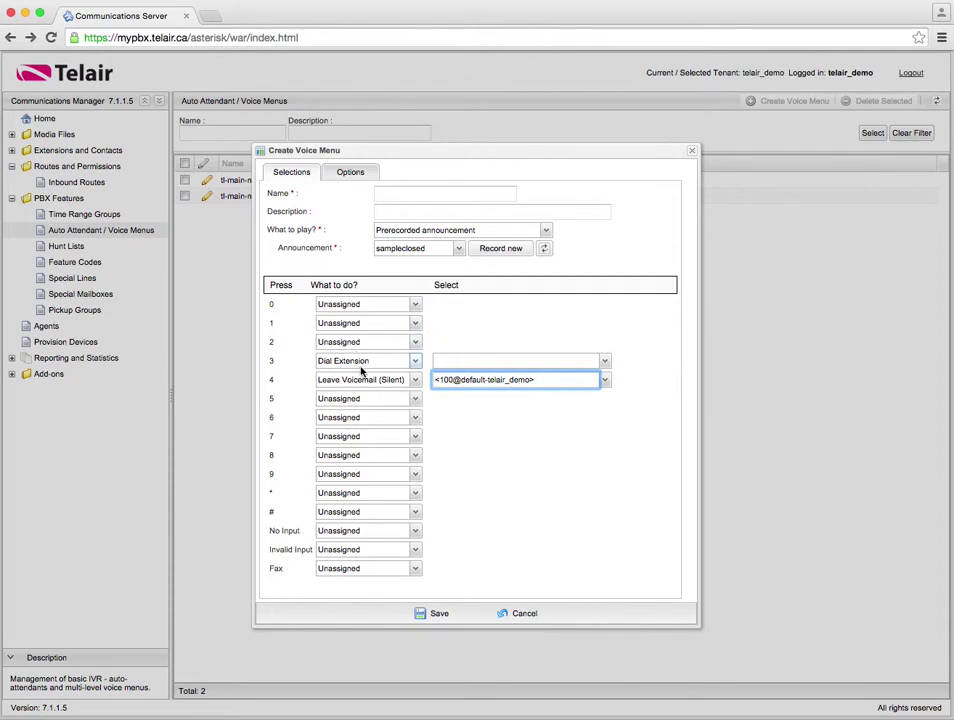
left_click(370, 386)
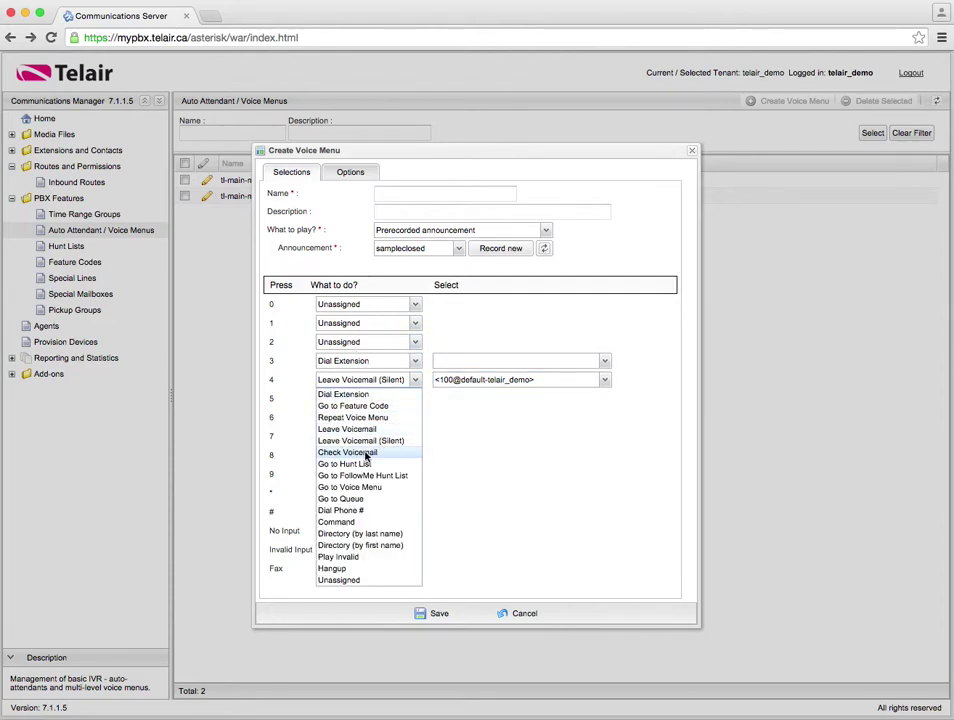
left_click(560, 466)
left_click(416, 381)
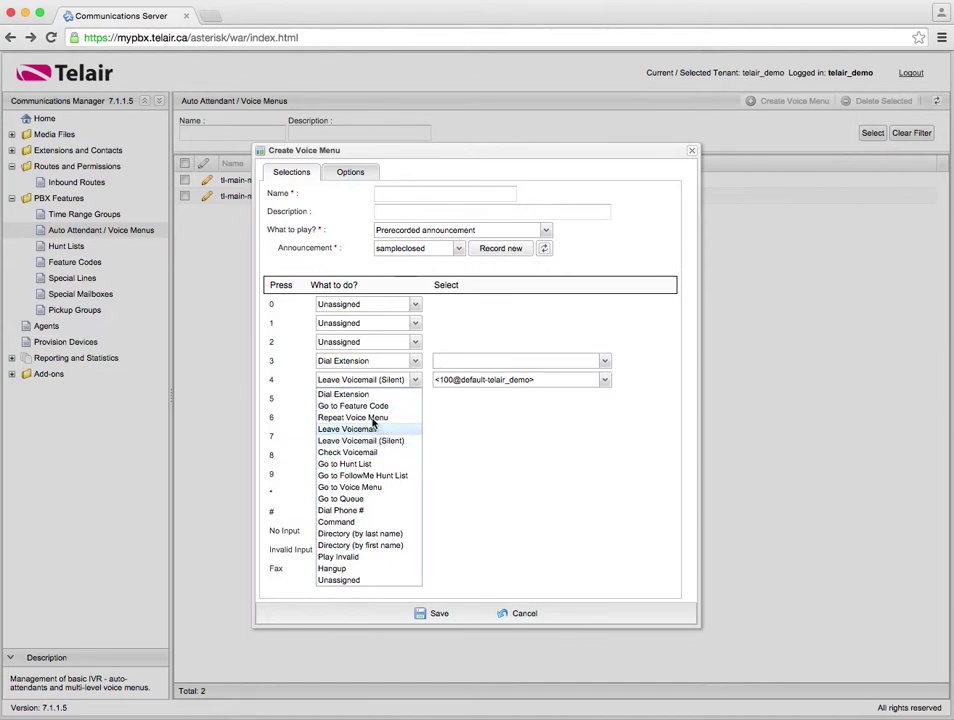
left_click(485, 487)
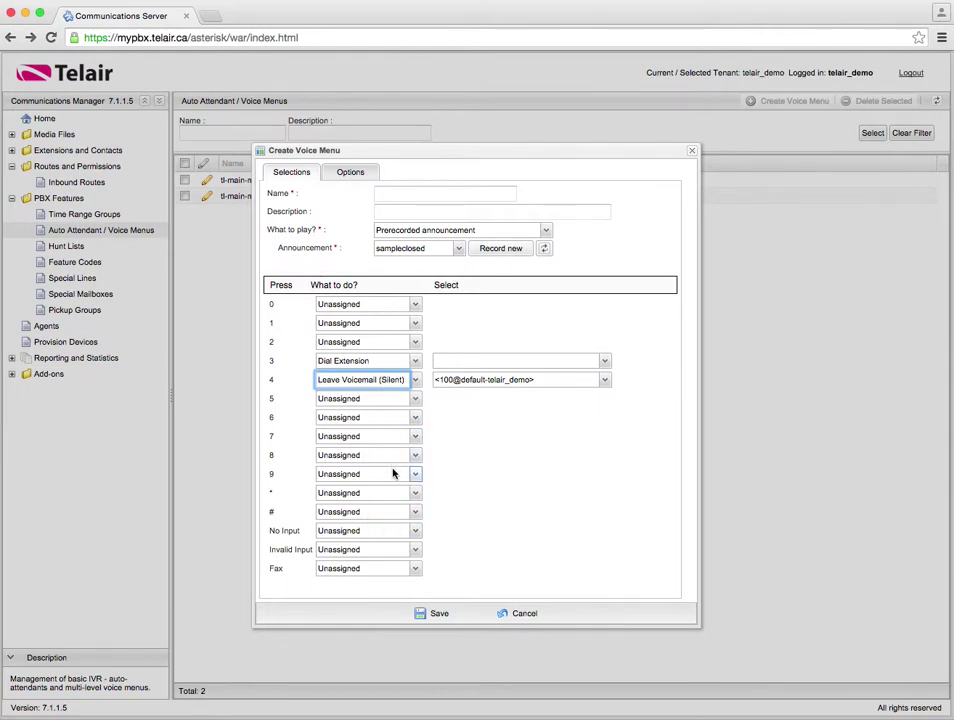
Set the action for key 9 to Check Voicemail
left_click(376, 490)
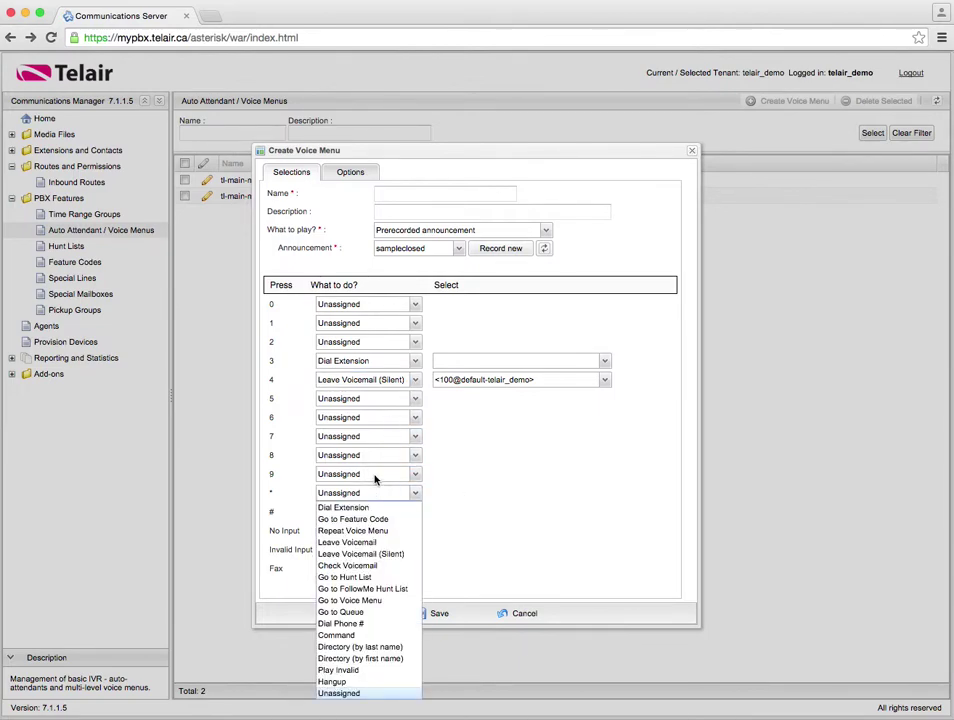
left_click(376, 489)
left_click(375, 476)
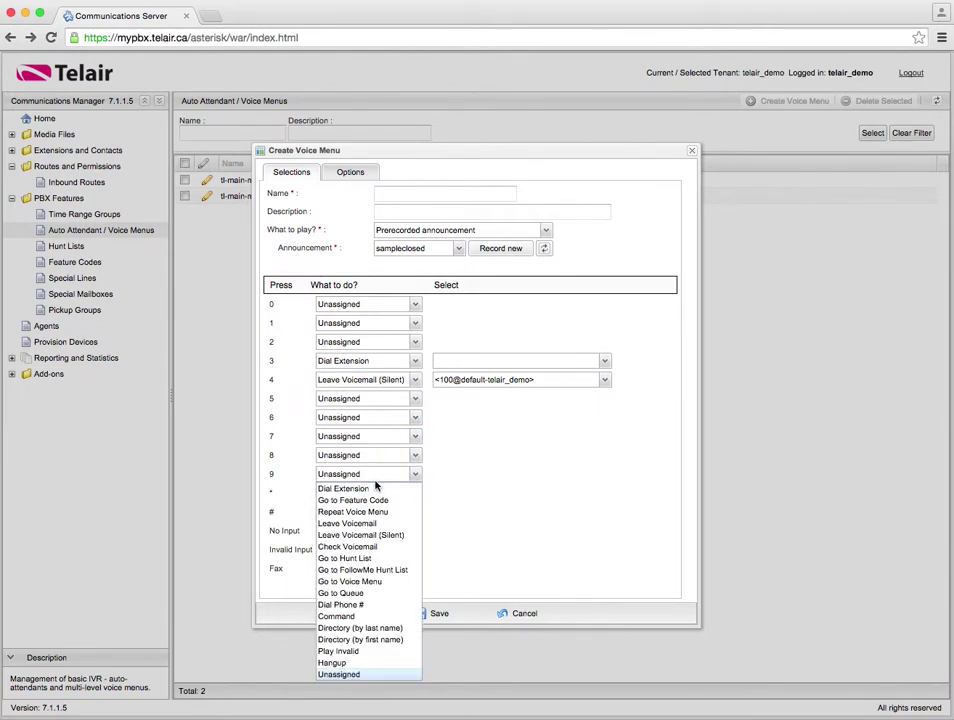
left_click(372, 546)
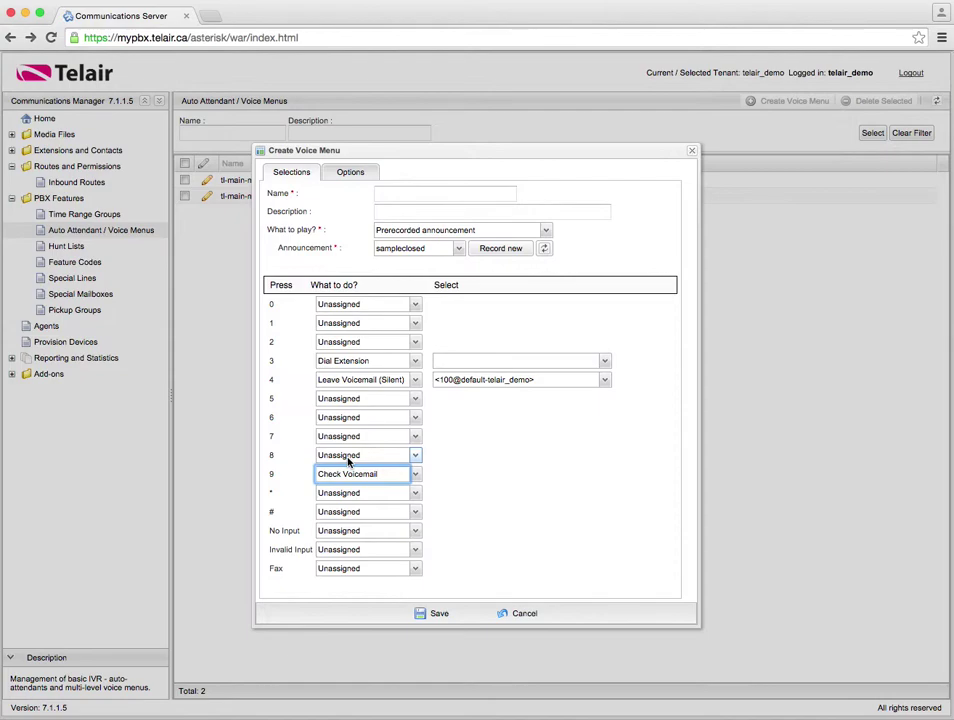
Change the action for key 9 to Directory (by first name)
left_click(395, 479)
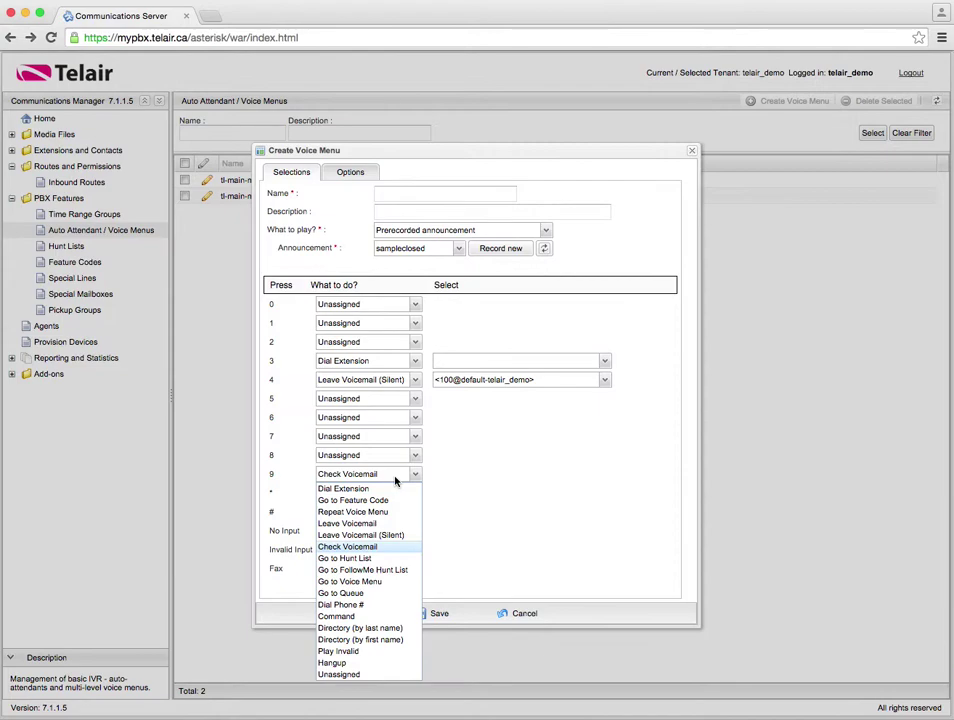
left_click(390, 477)
left_click(366, 481)
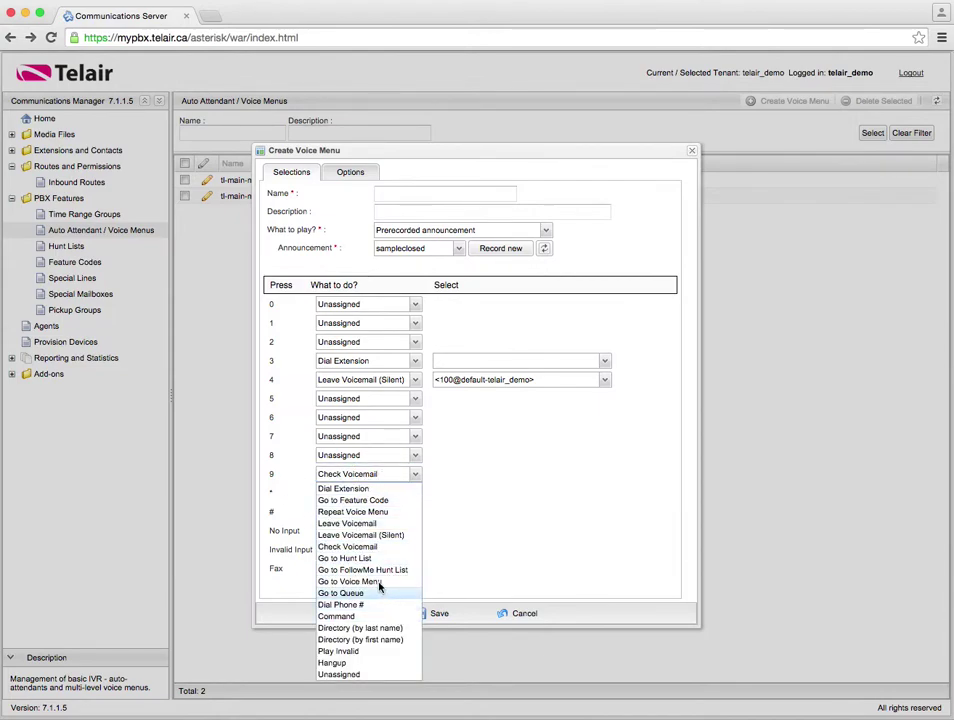
left_click(388, 639)
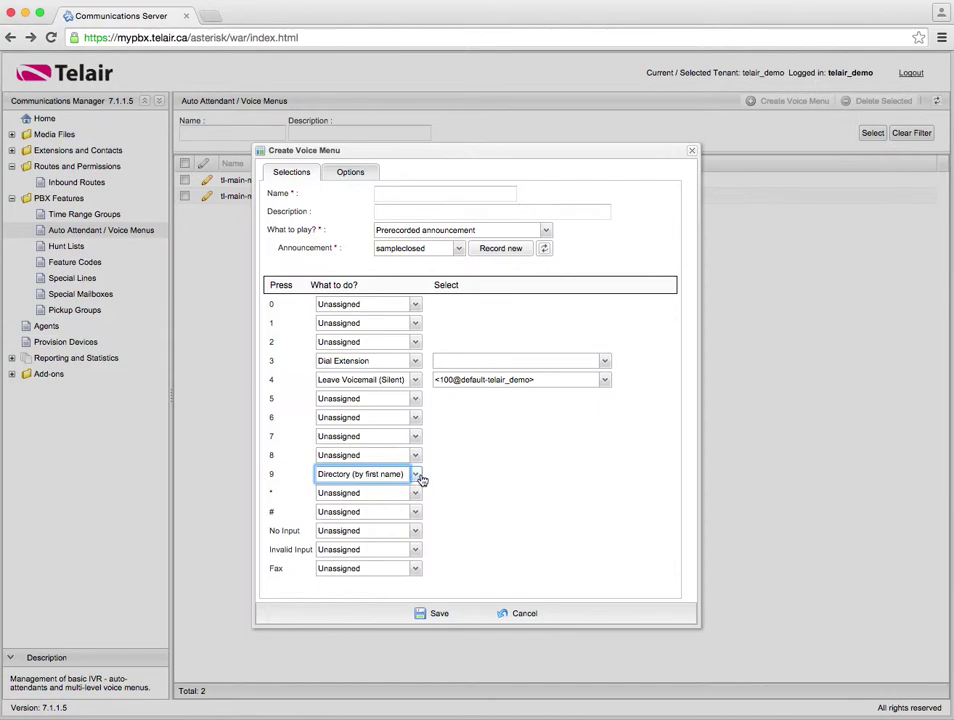
Set key 5 to Go to Voice Menu, and review the voice menus offered as its destination without picking one
left_click(416, 495)
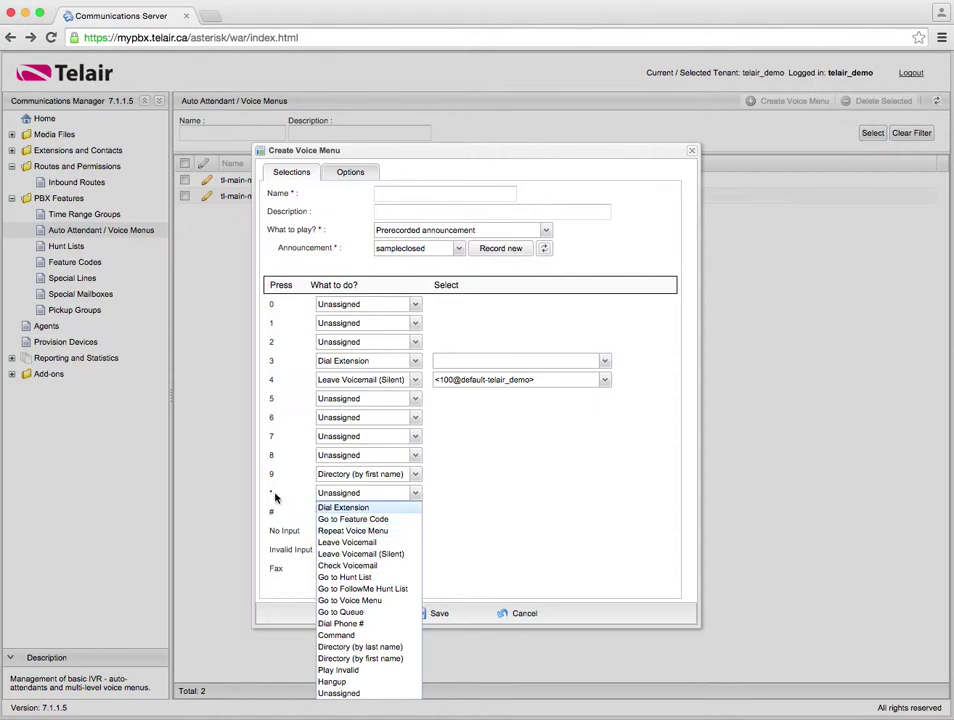
key("Escape")
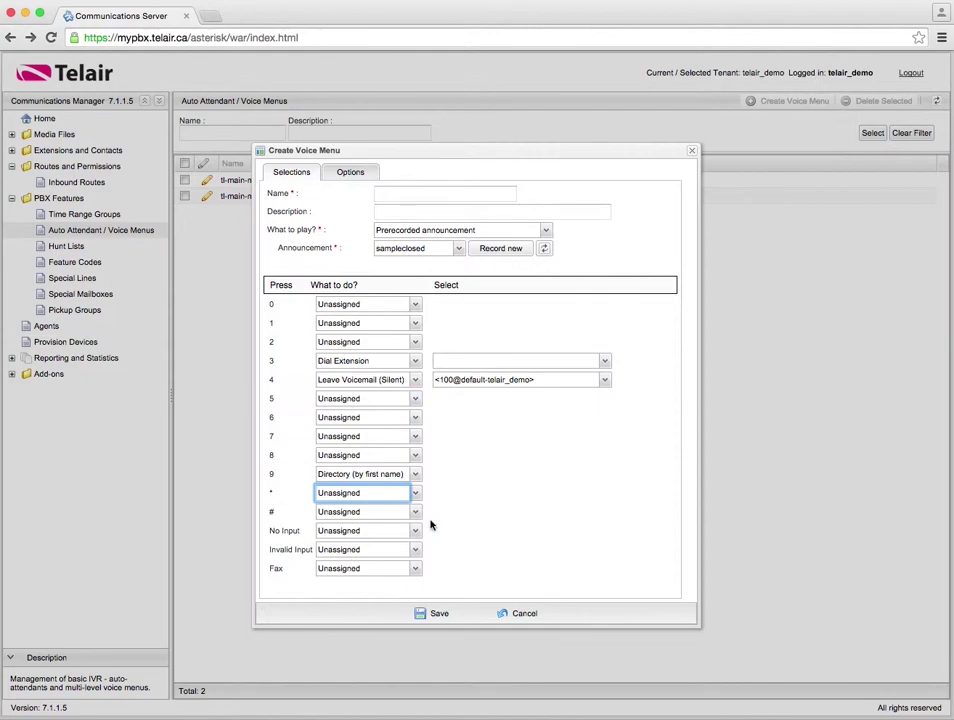
left_click(352, 399)
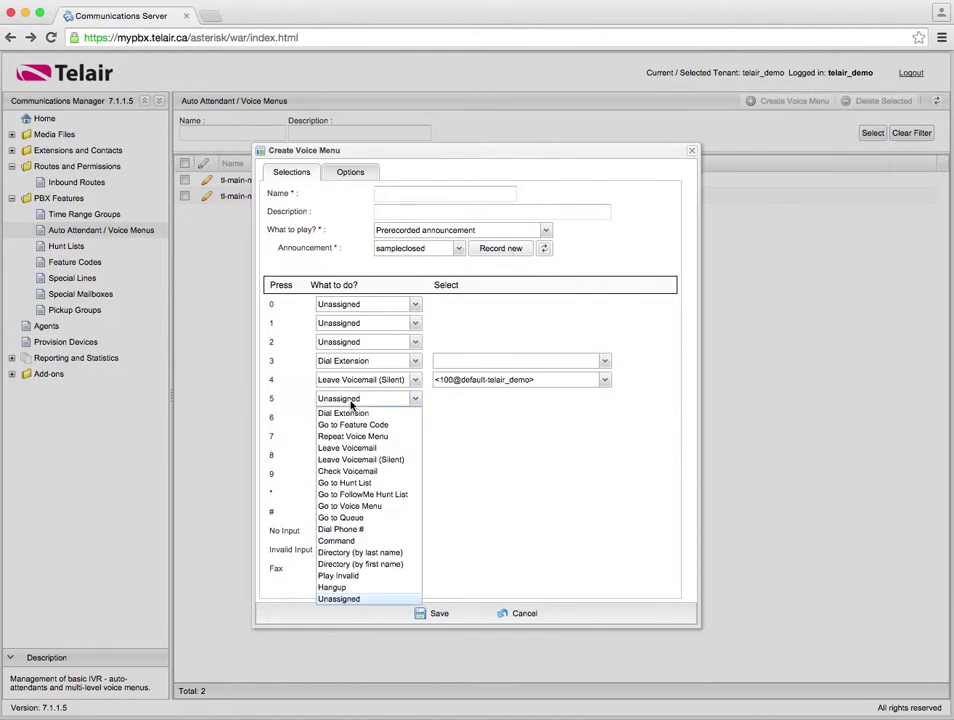
left_click(387, 508)
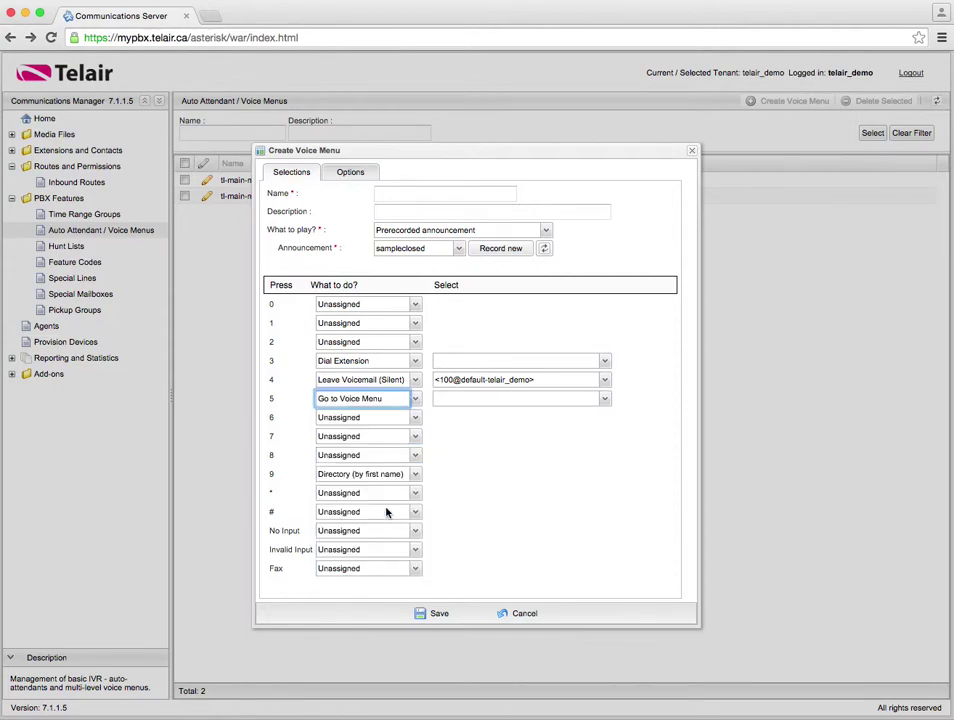
left_click(453, 397)
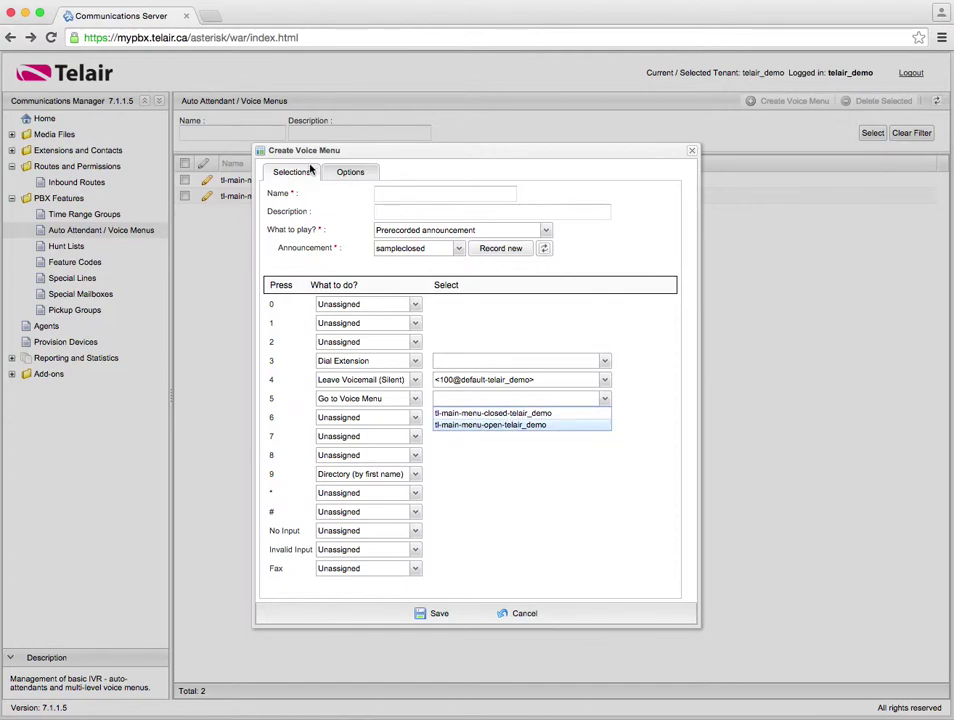
left_click(272, 150)
left_click_drag(498, 148, 775, 152)
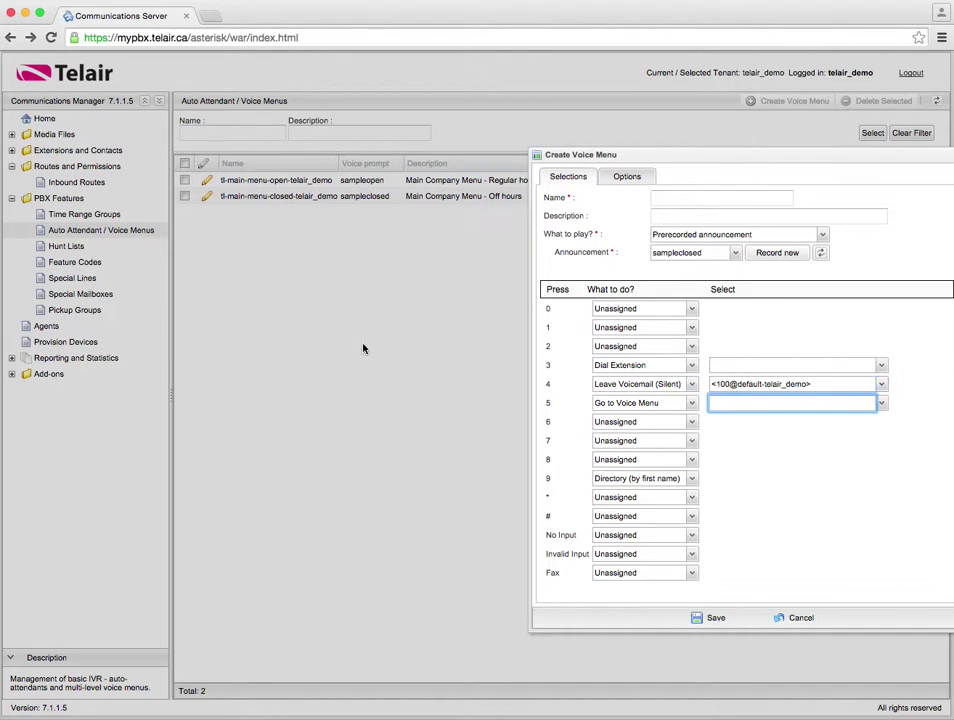
left_click(731, 404)
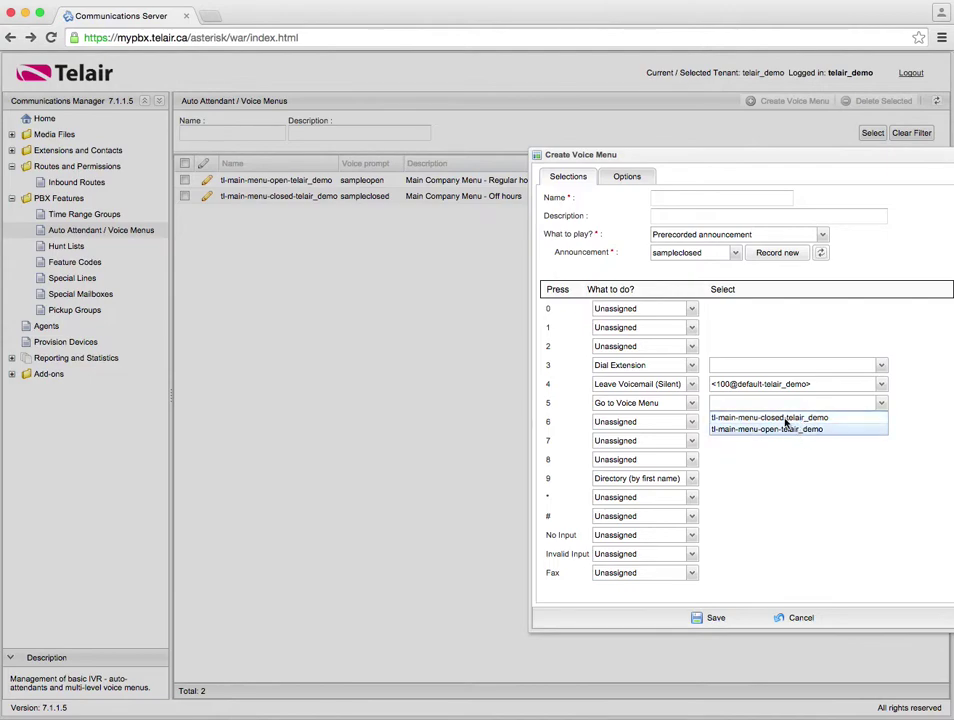
left_click(776, 408)
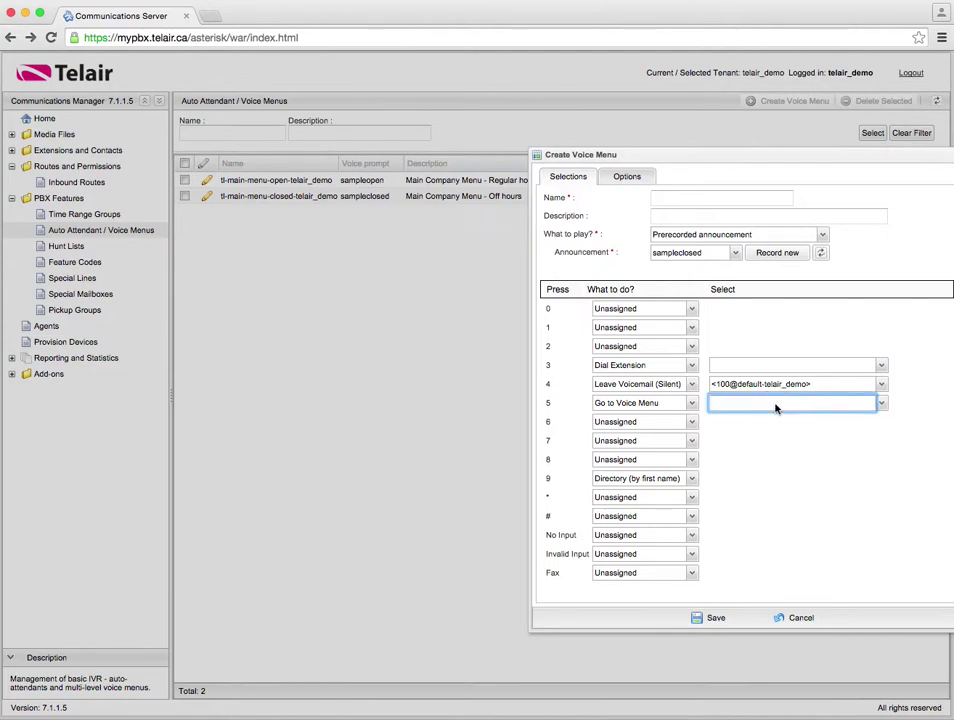
Try Repeat Voice Menu for the * key, and change it to Go to Voice Menu with tl-main-menu-open-telair_demo as destination
left_click(600, 500)
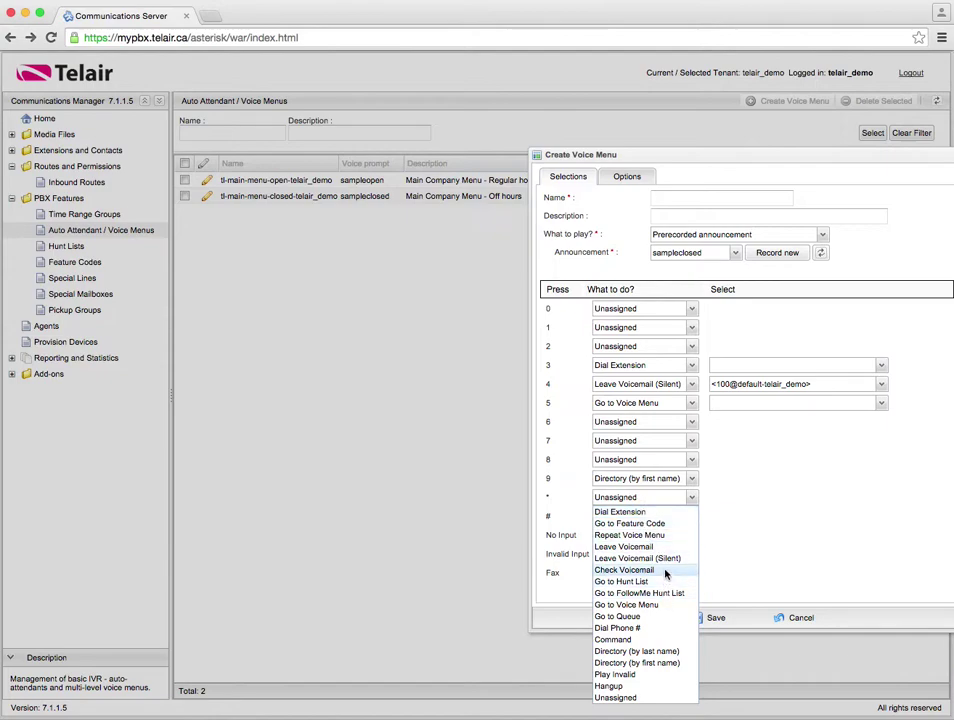
left_click(662, 536)
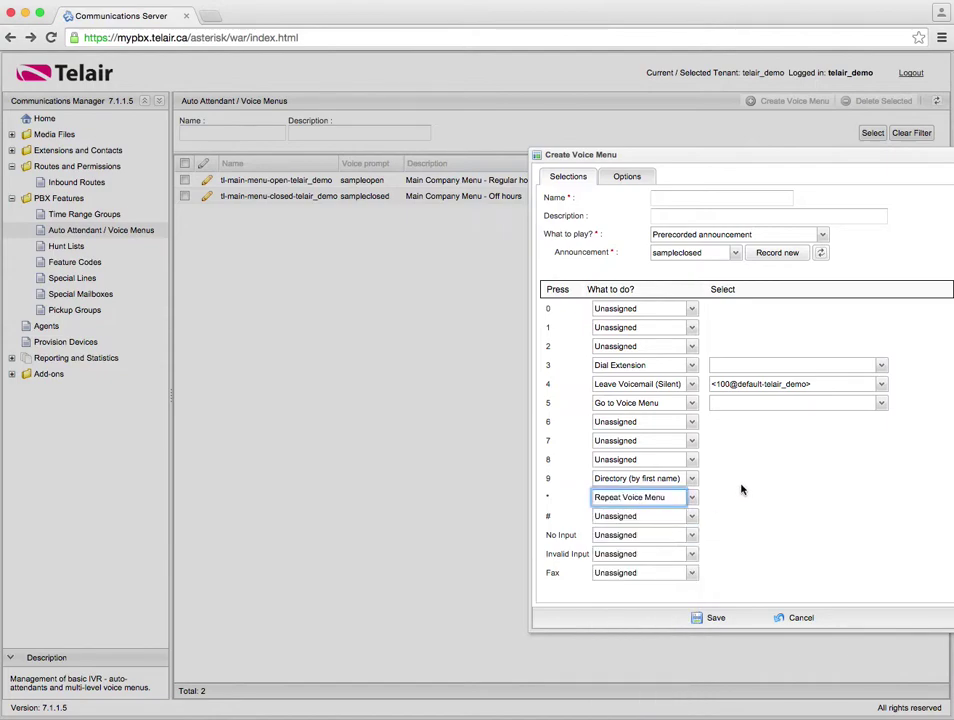
left_click(692, 499)
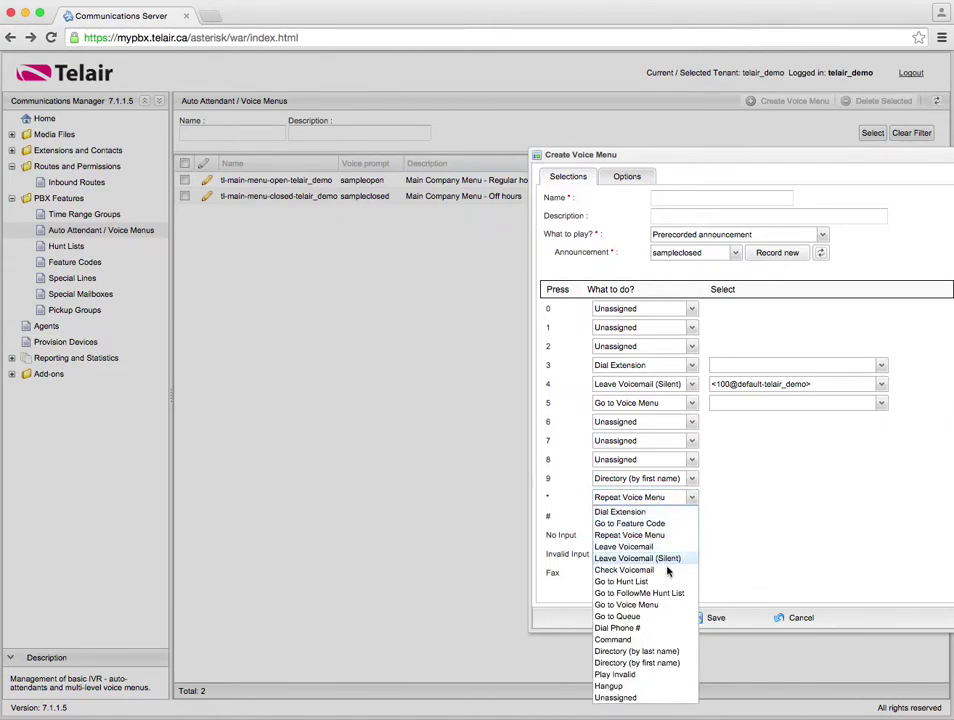
left_click(668, 605)
left_click(737, 497)
left_click(739, 522)
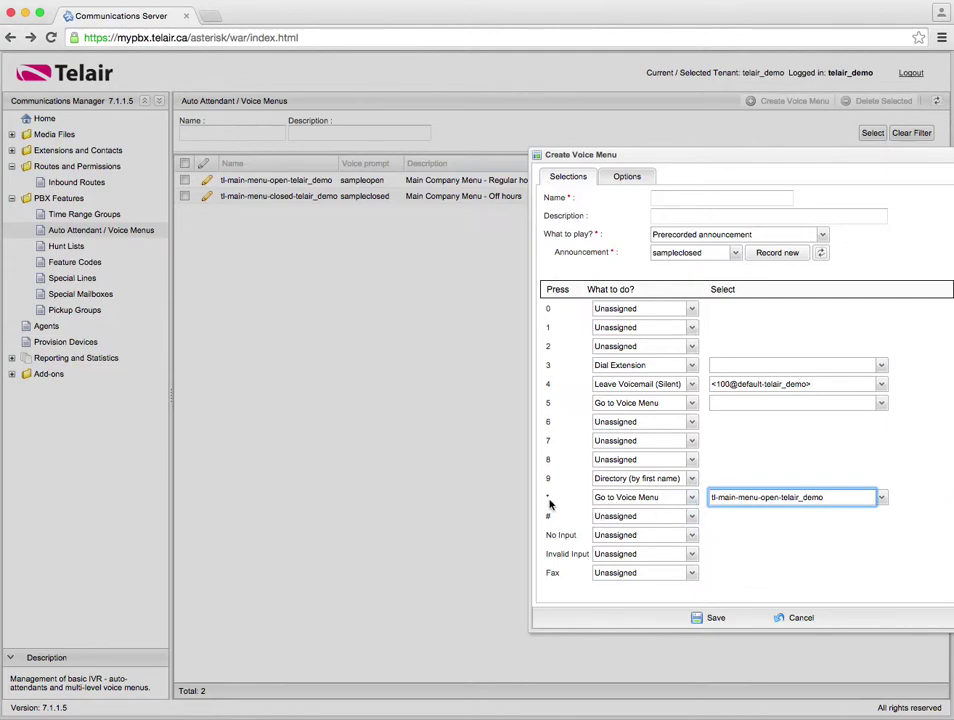
Look through the actions offered for the # key, and discard the new voice menu without saving
left_click(622, 516)
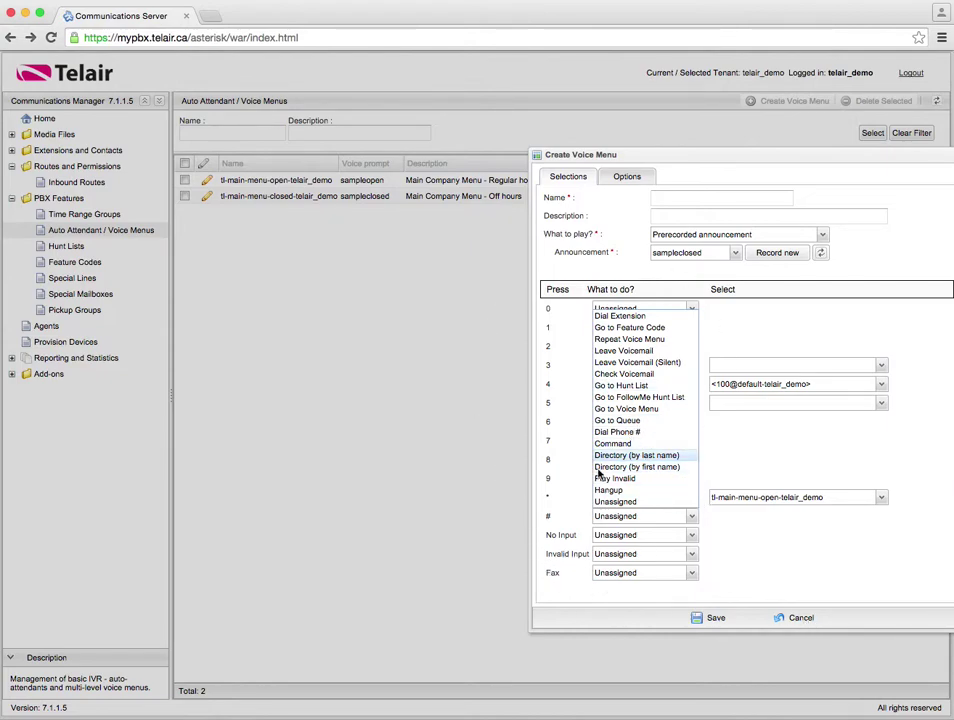
left_click(801, 677)
left_click(801, 677)
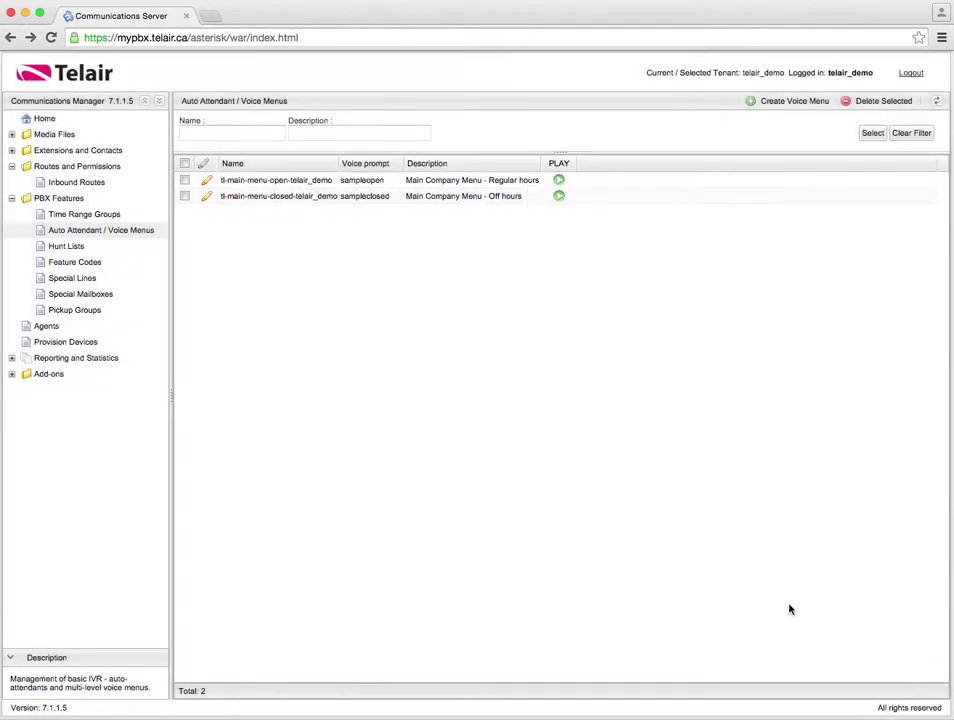
Go to the Inbound Routes and start creating a time range based route
left_click(46, 217)
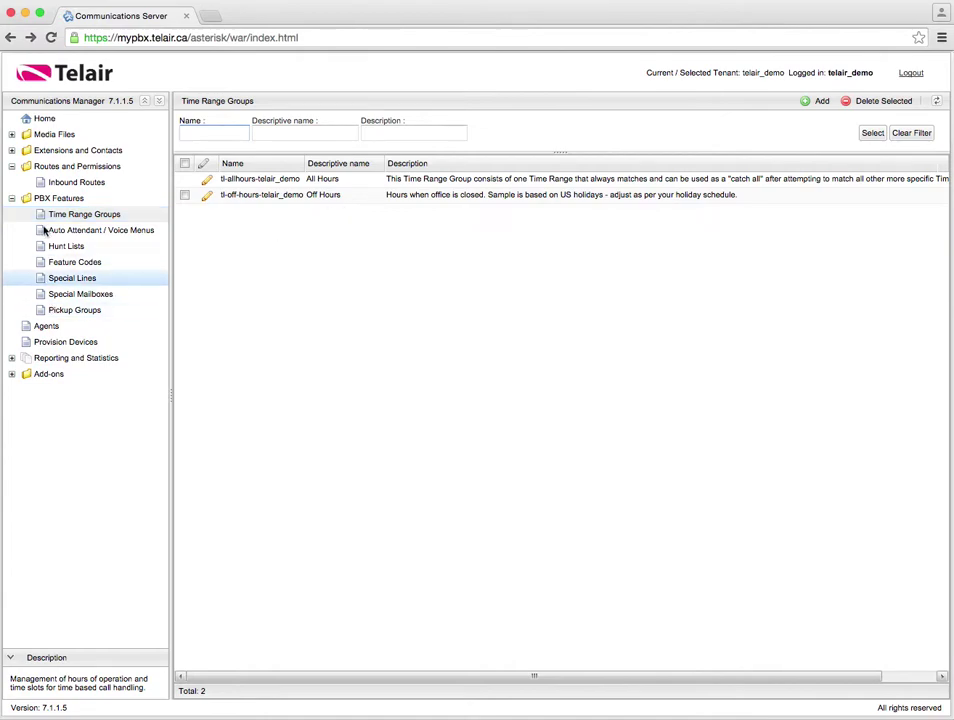
left_click(86, 183)
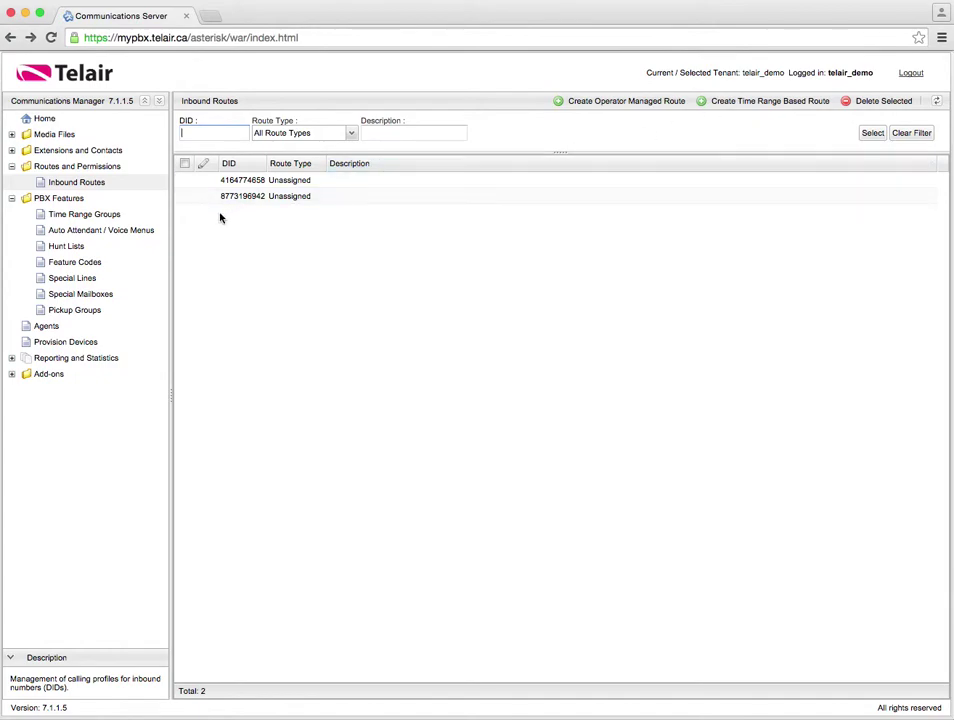
left_click(775, 105)
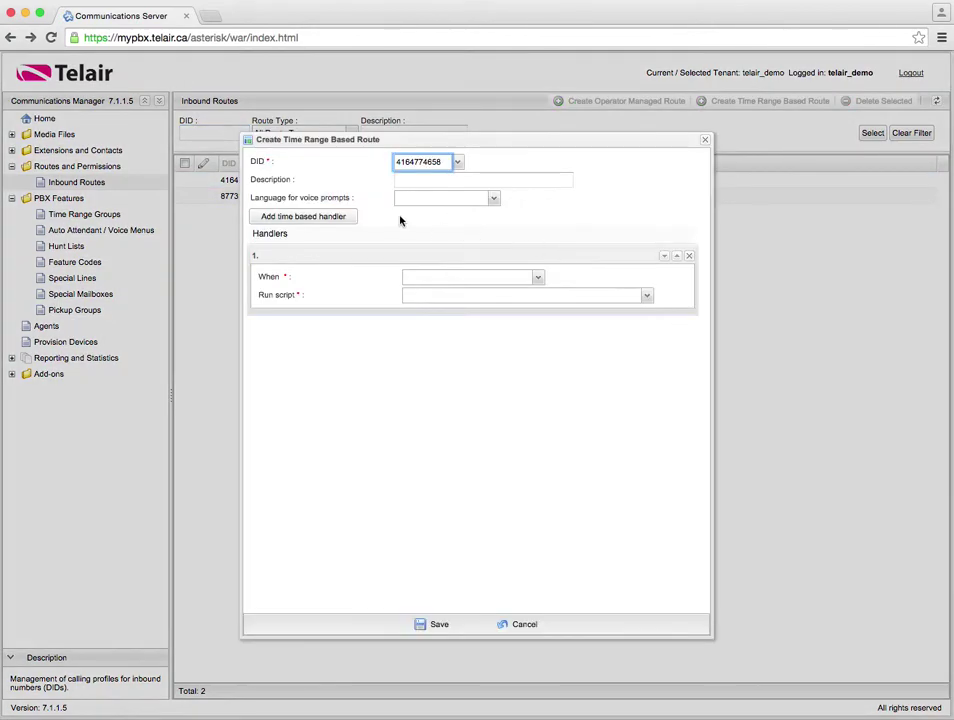
Set handler 1 to All Hours, running the Go to IVR/Menu script with voice menu tl-main-menu-open-telair_demo
left_click(488, 279)
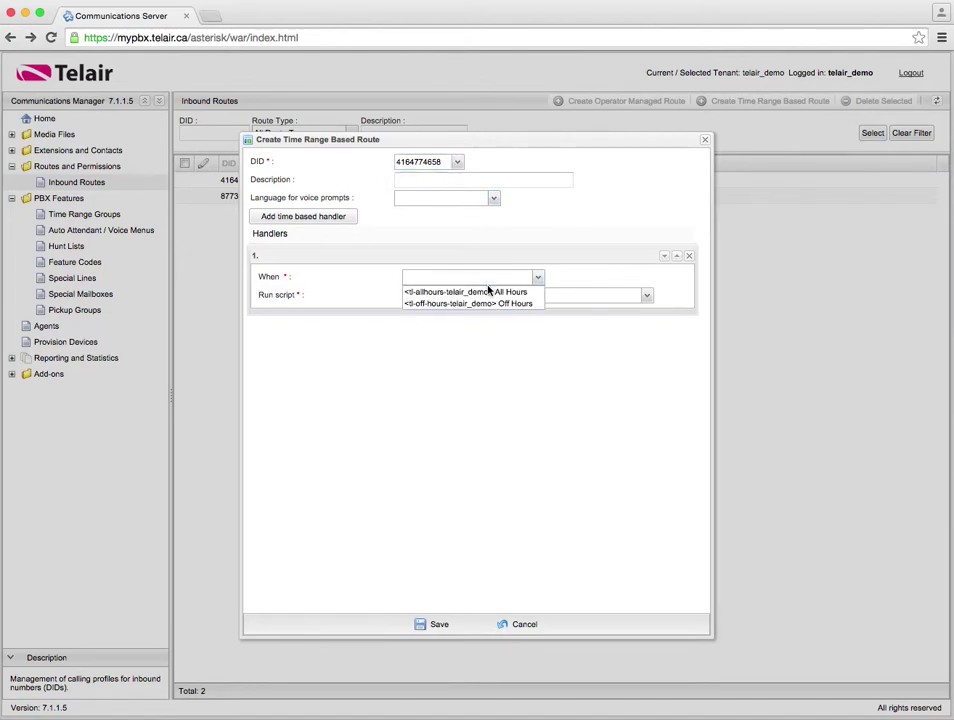
left_click(503, 292)
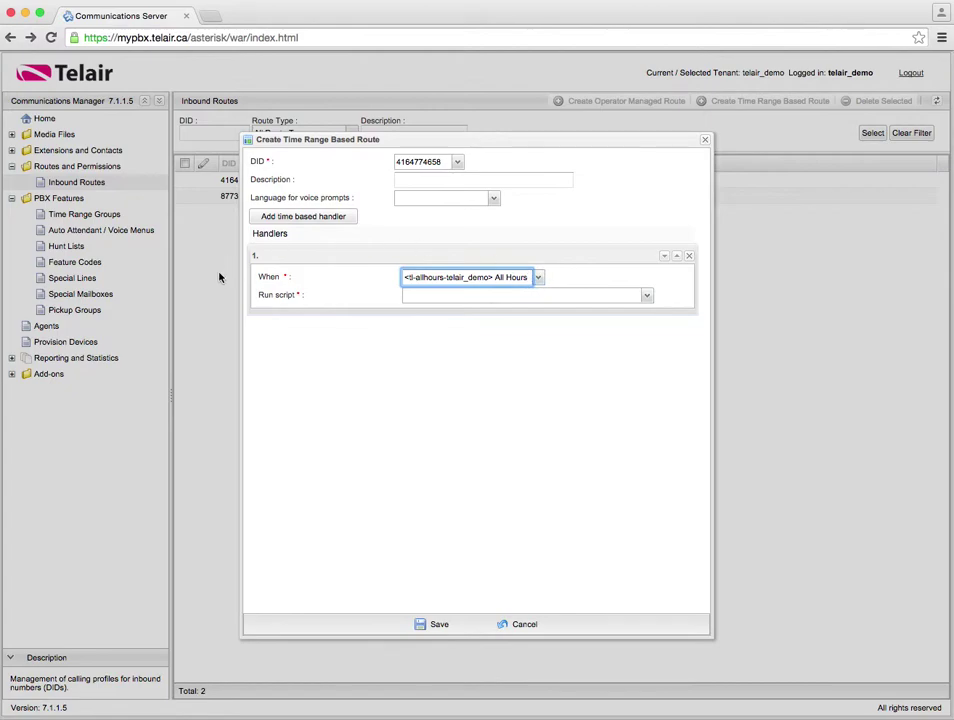
left_click(437, 296)
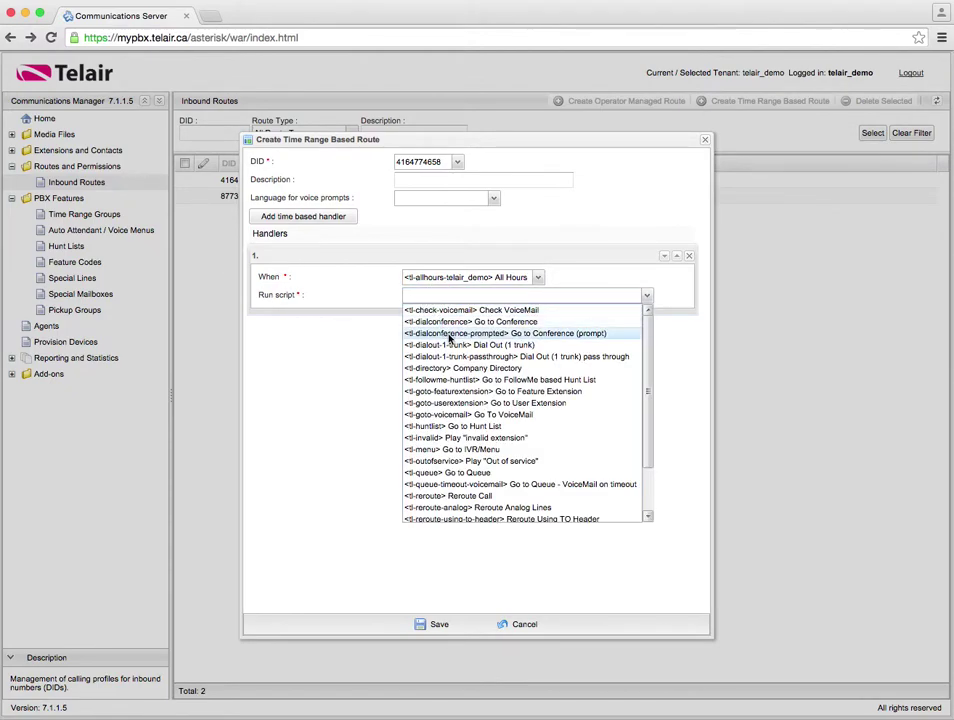
left_click(514, 452)
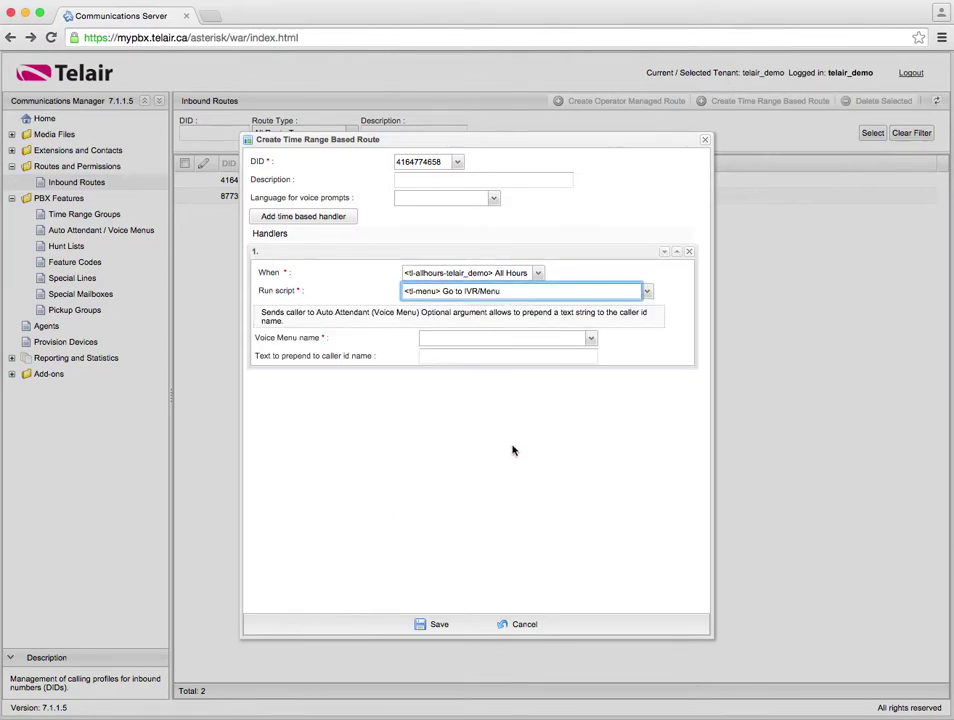
left_click(450, 339)
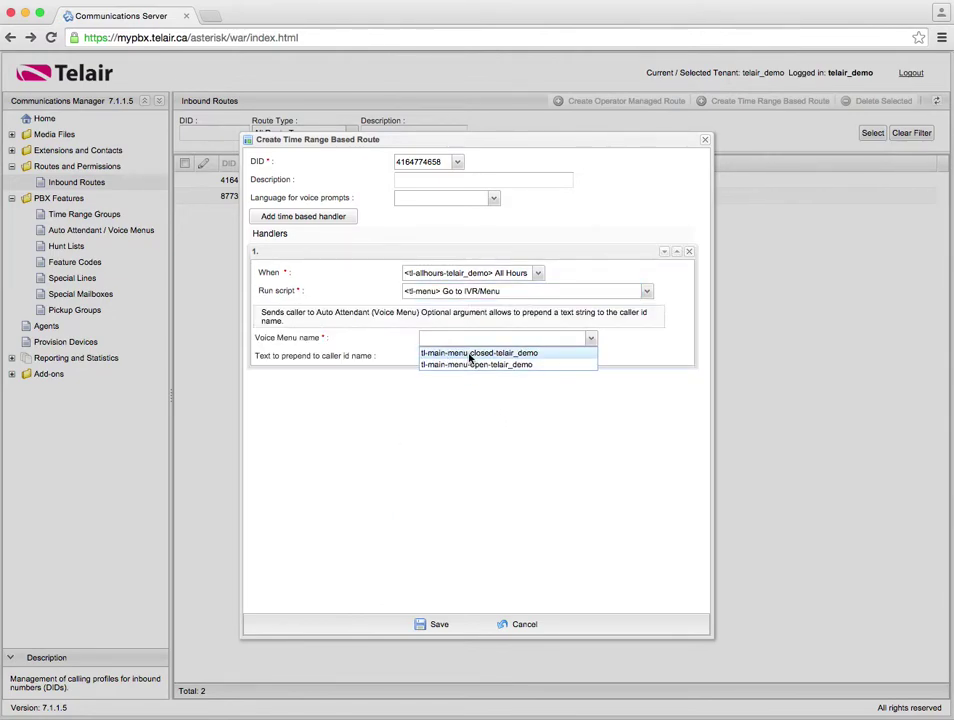
left_click(473, 364)
Try "sales:" and "tech" as the text to prepend to the caller ID name, and discard the route without saving
left_click(488, 356)
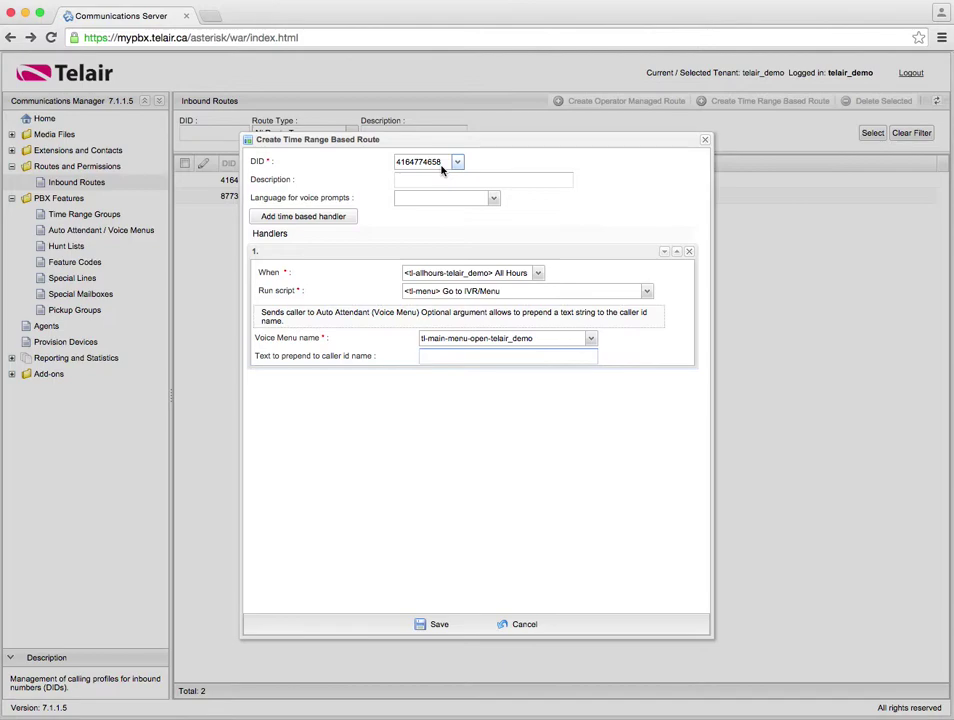
type("sales:")
key("BackSpace")
key("BackSpace")
key("BackSpace")
key("BackSpace")
key("BackSpace")
type("techL")
key("BackSpace")
key("BackSpace")
key("BackSpace")
key("BackSpace")
left_click(513, 626)
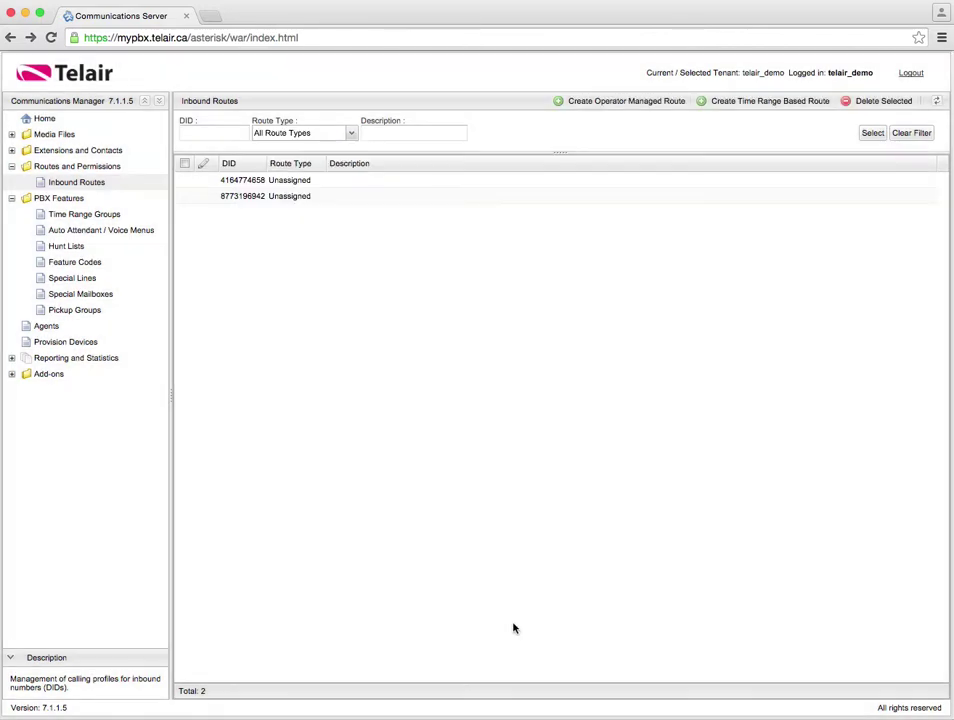
Open the tl-main-menu-open-telair_demo voice menu under Auto Attendant / Voice Menus for editing
left_click(82, 235)
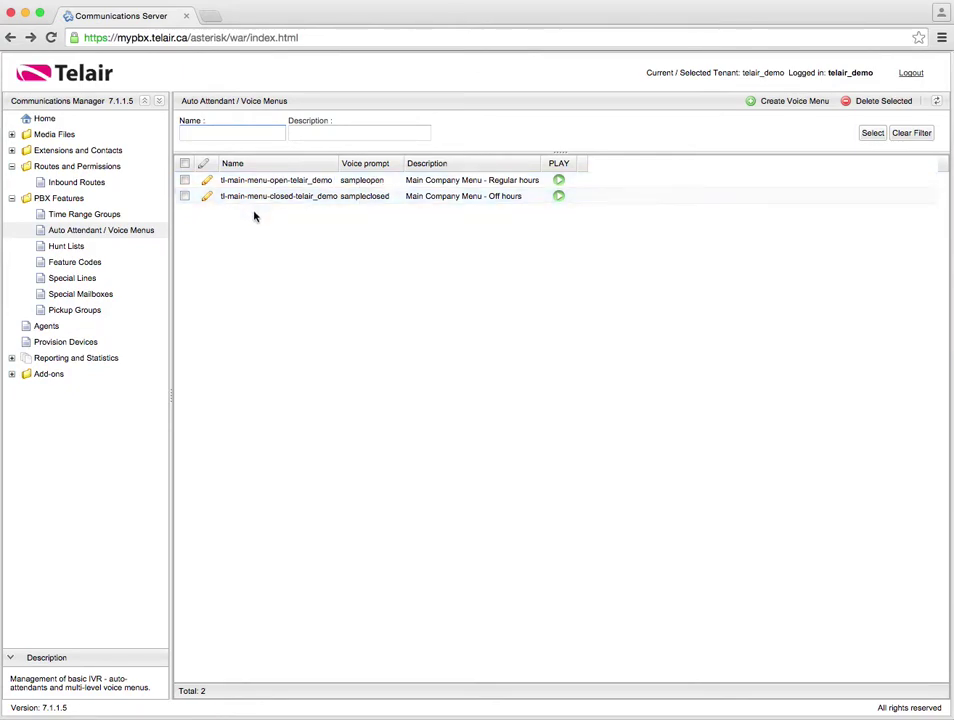
left_click(206, 180)
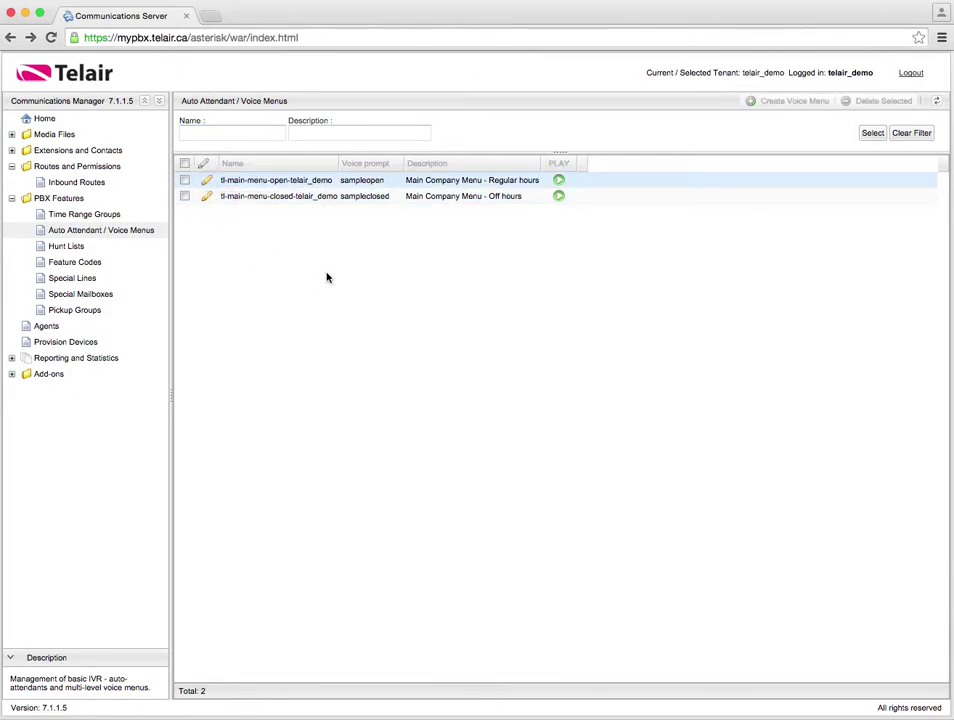